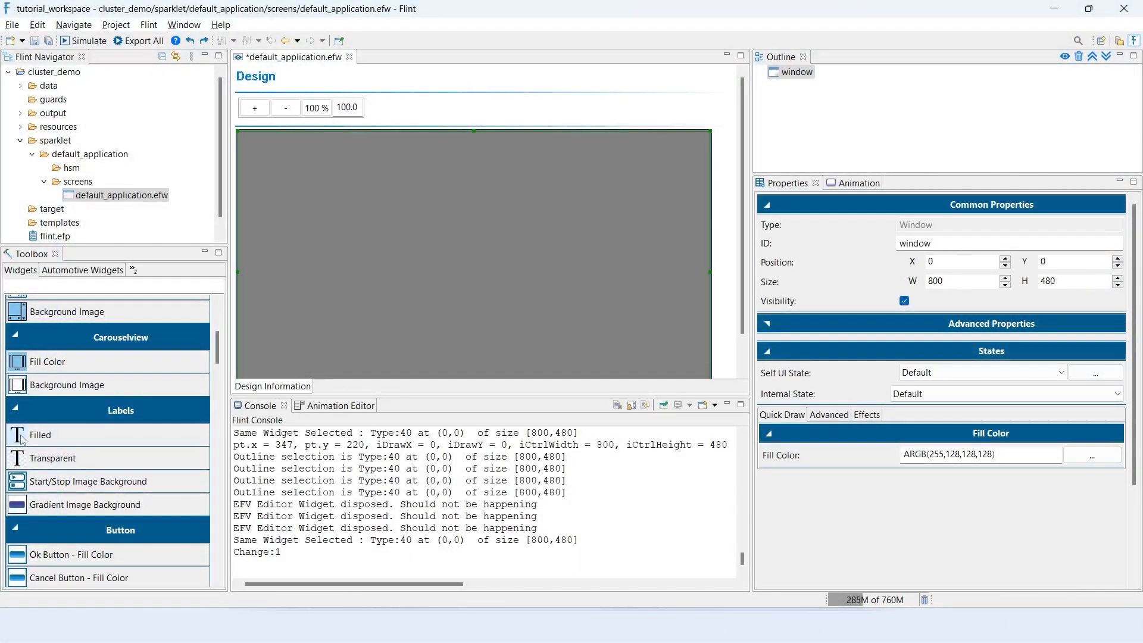
Place a Filled label near the middle of the window and set its visual style to Custom
drag(19, 437, 386, 362)
drag(445, 243, 444, 242)
click(773, 329)
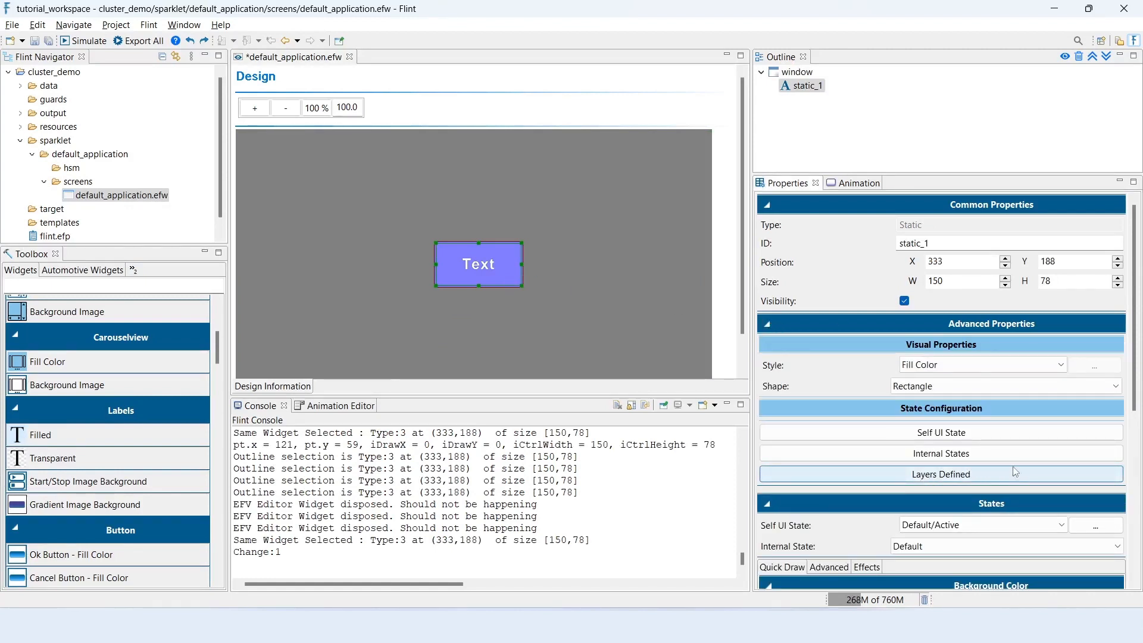
click(1061, 366)
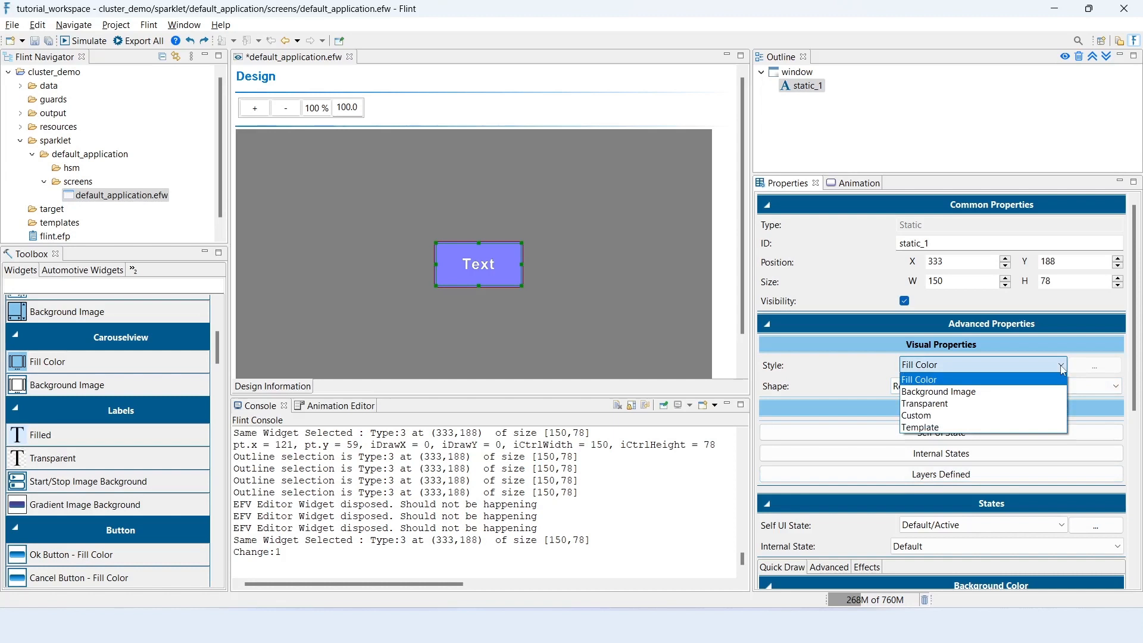
click(1011, 416)
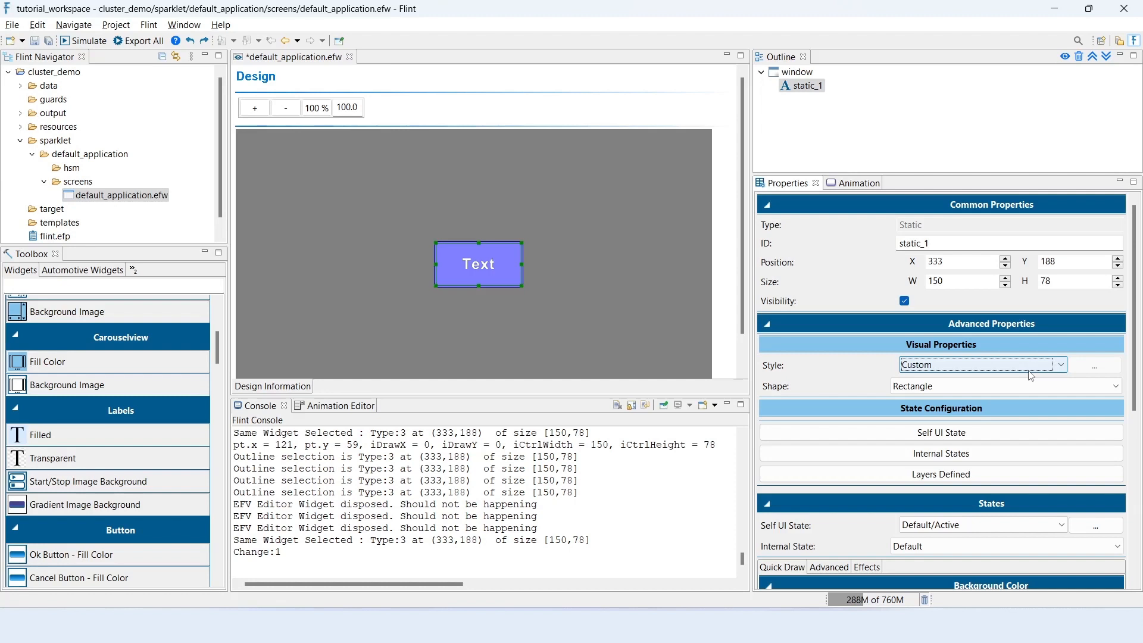
Add a new layer of type Image to the label's defined layers, with description Image and ID layer_img
click(956, 483)
click(632, 222)
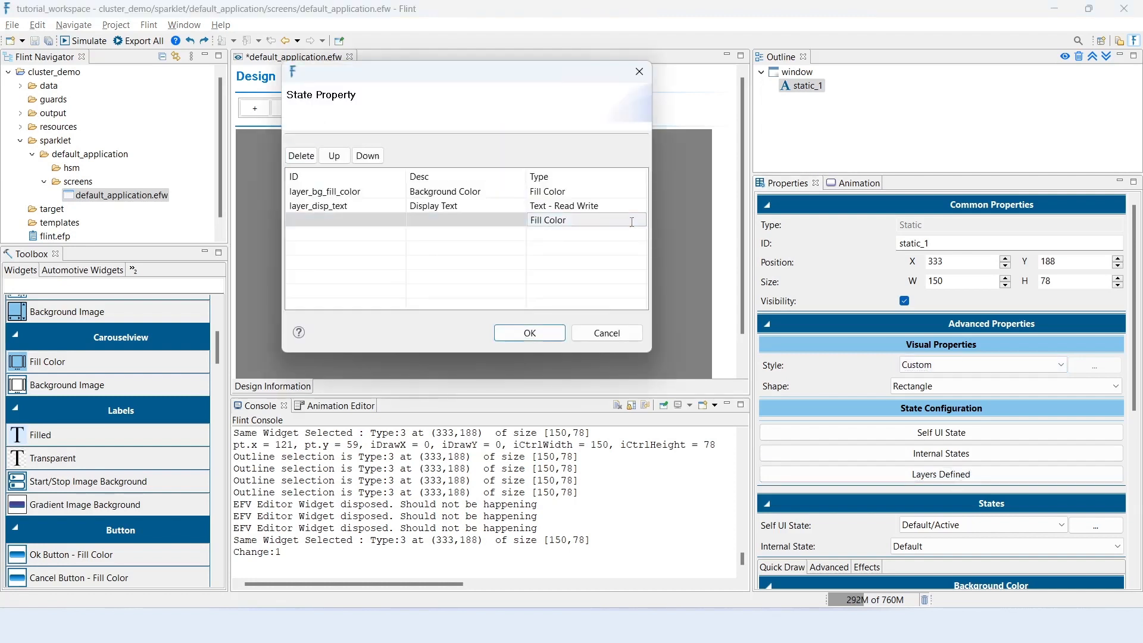
click(644, 223)
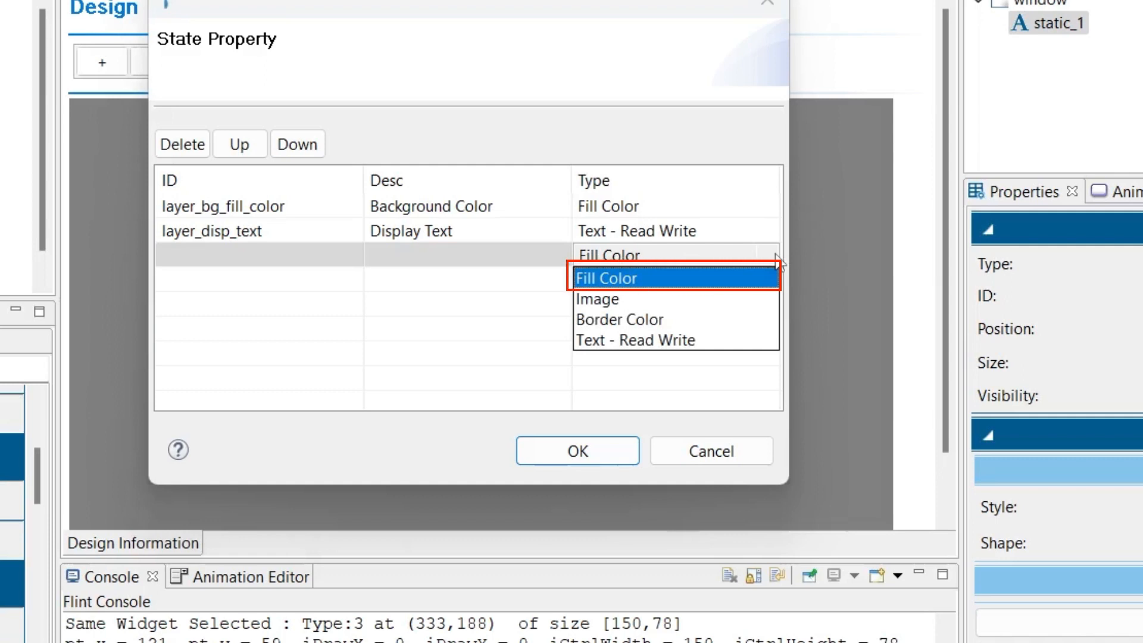
key(Down)
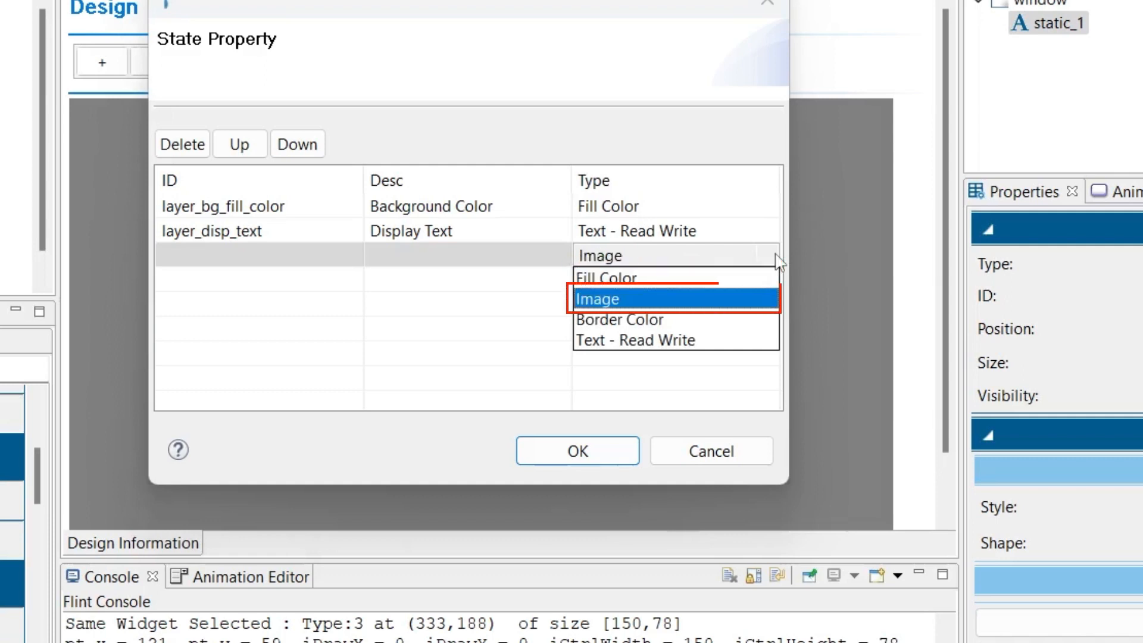
key(Down)
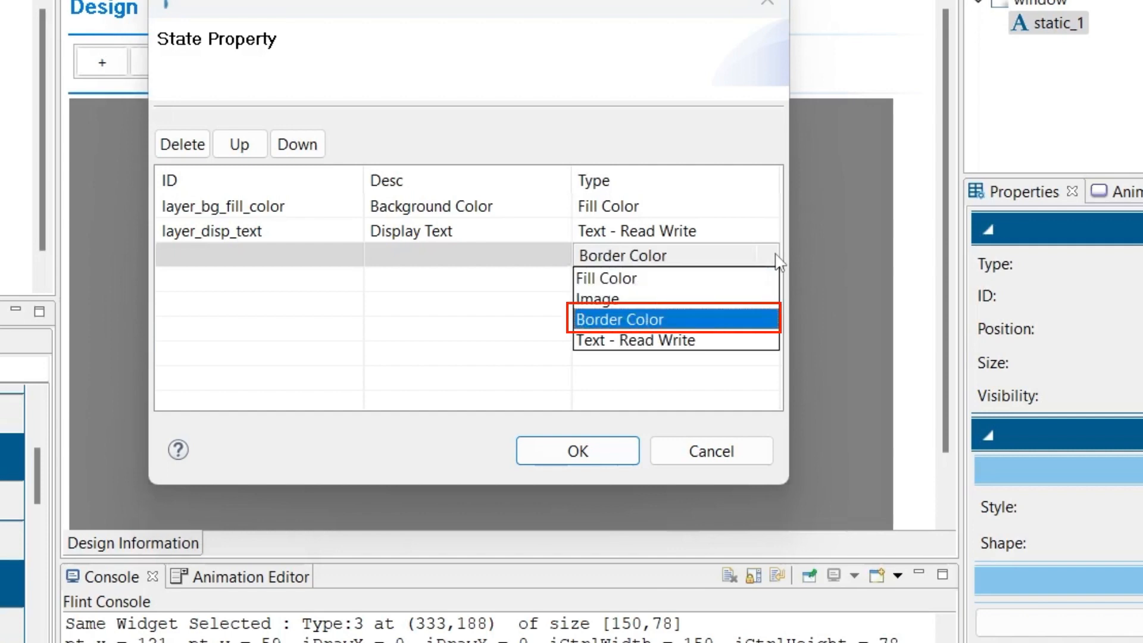
key(Down)
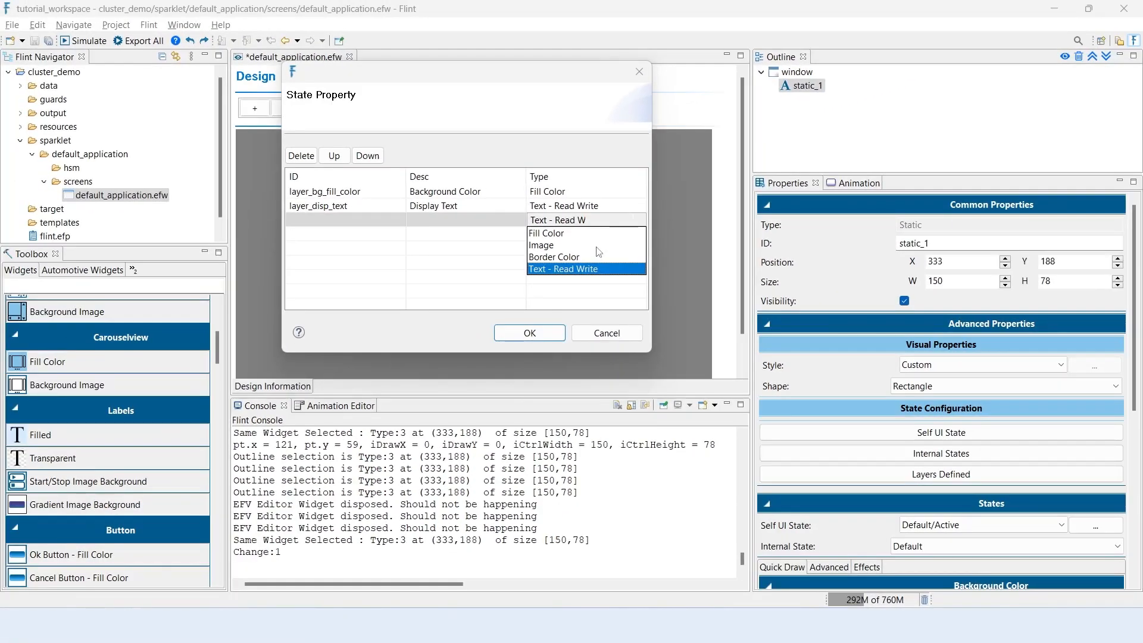
click(596, 246)
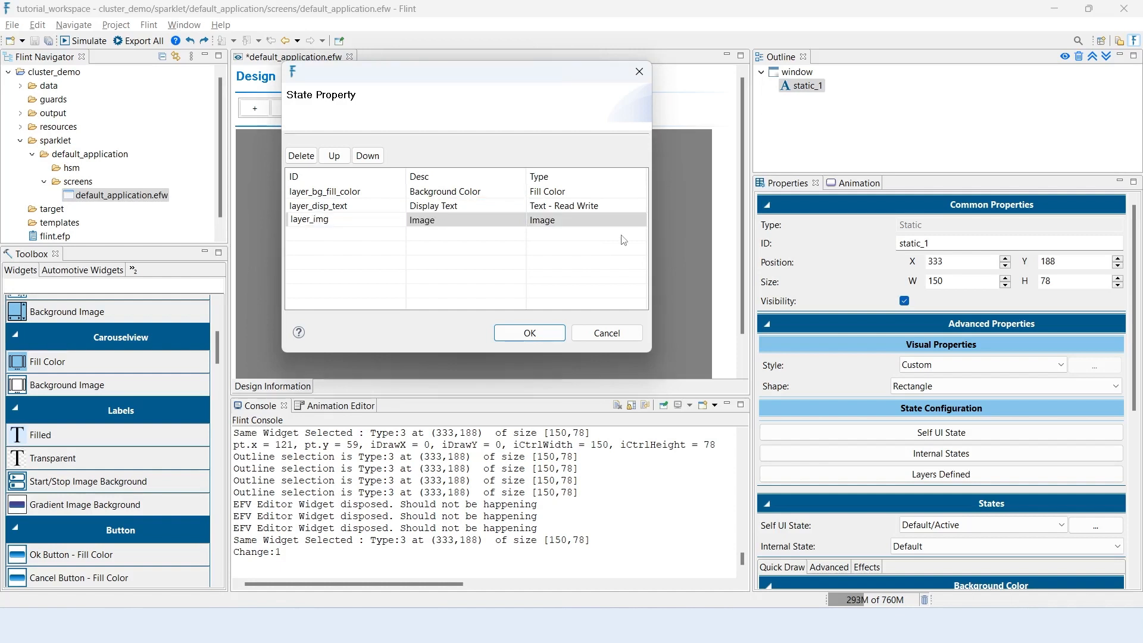
Add a Border Color layer with description Border and ID layer_border, and apply the layer definitions
click(623, 240)
click(623, 240)
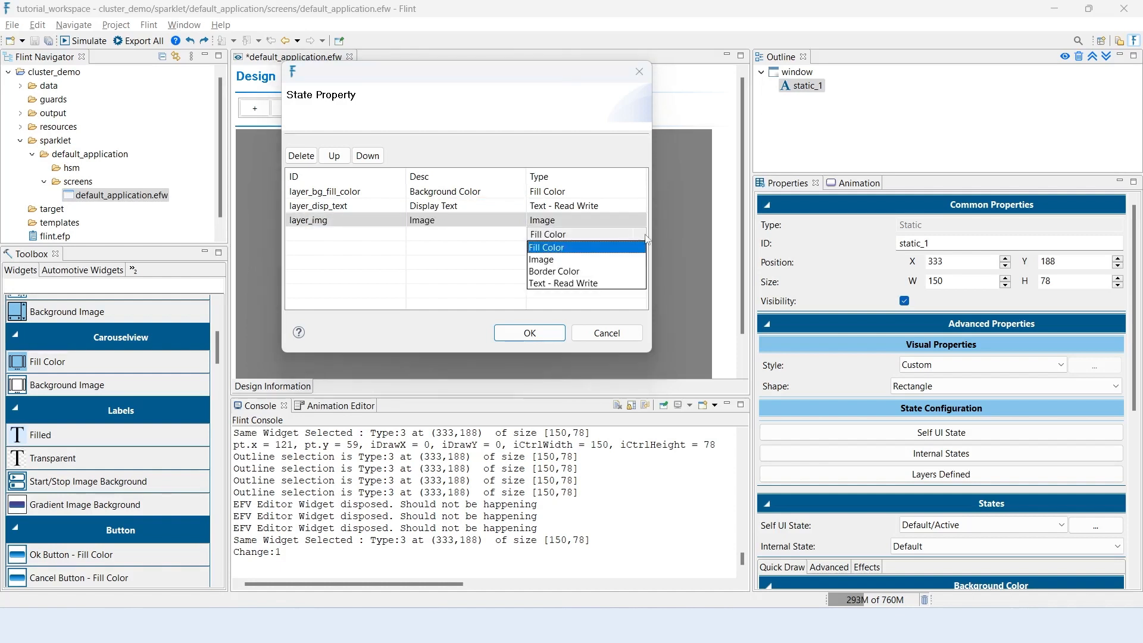
click(588, 272)
click(463, 234)
text(Border)
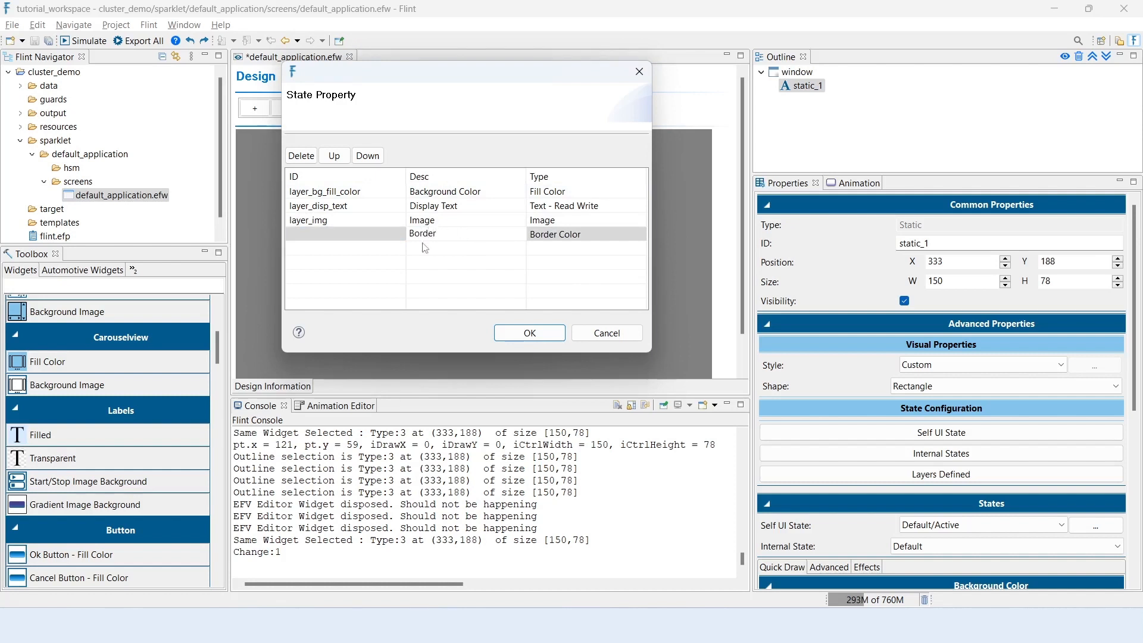
click(383, 234)
click(382, 231)
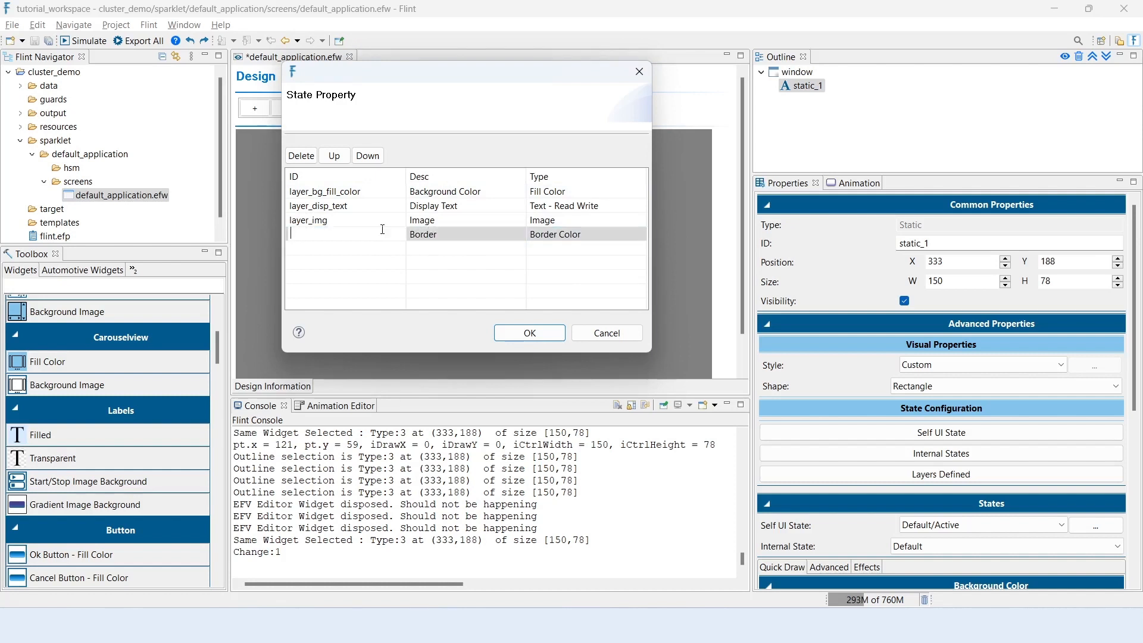
text(layer_border)
click(523, 331)
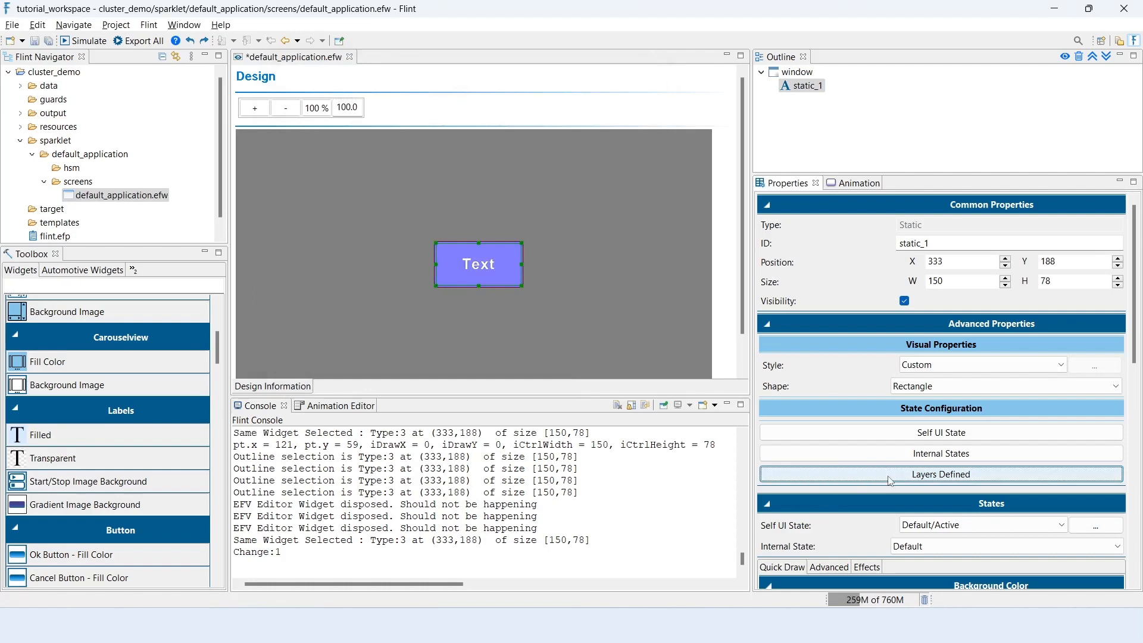
Assign the png_playicon image to the label's Image layer and set the border thickness to 5
scroll(1100, 375, down, 10)
click(1099, 374)
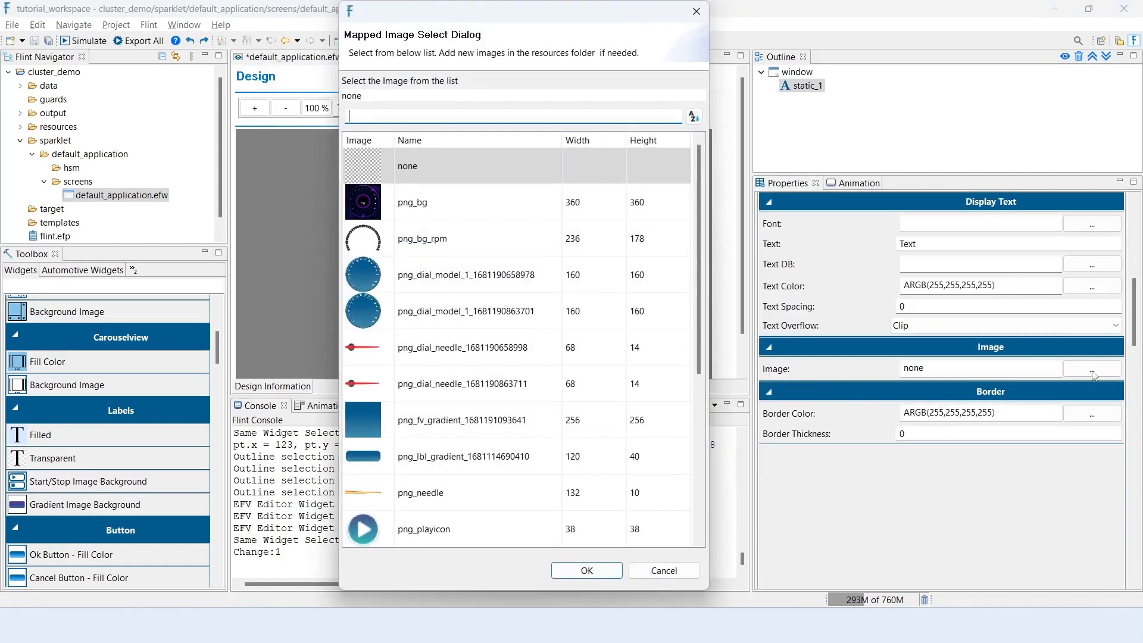
double_click(433, 535)
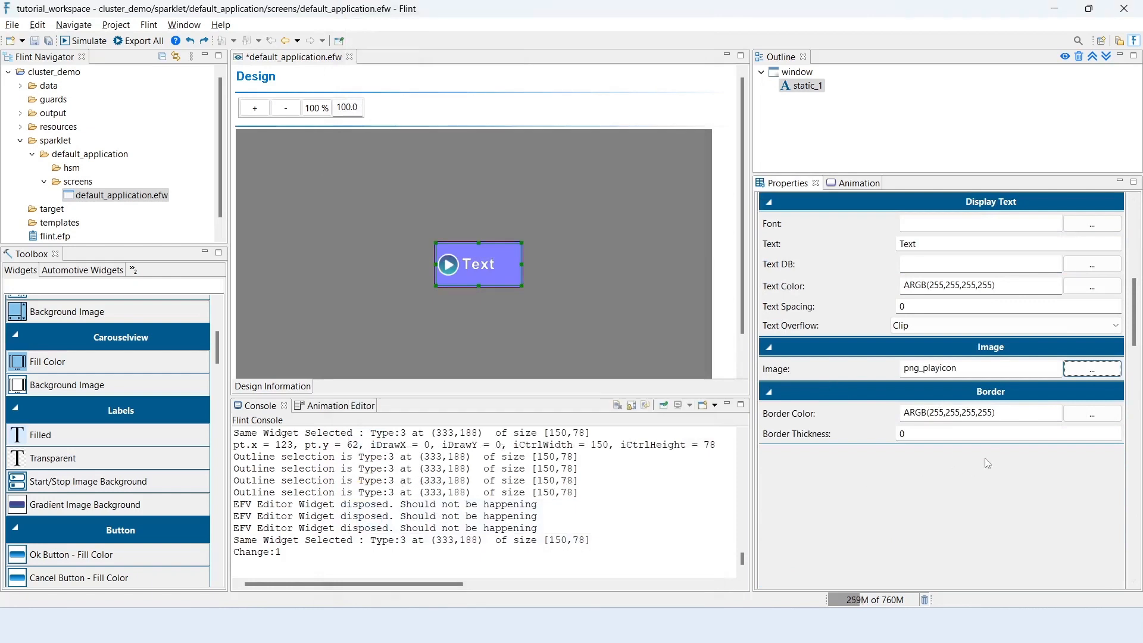
click(883, 439)
text(5)
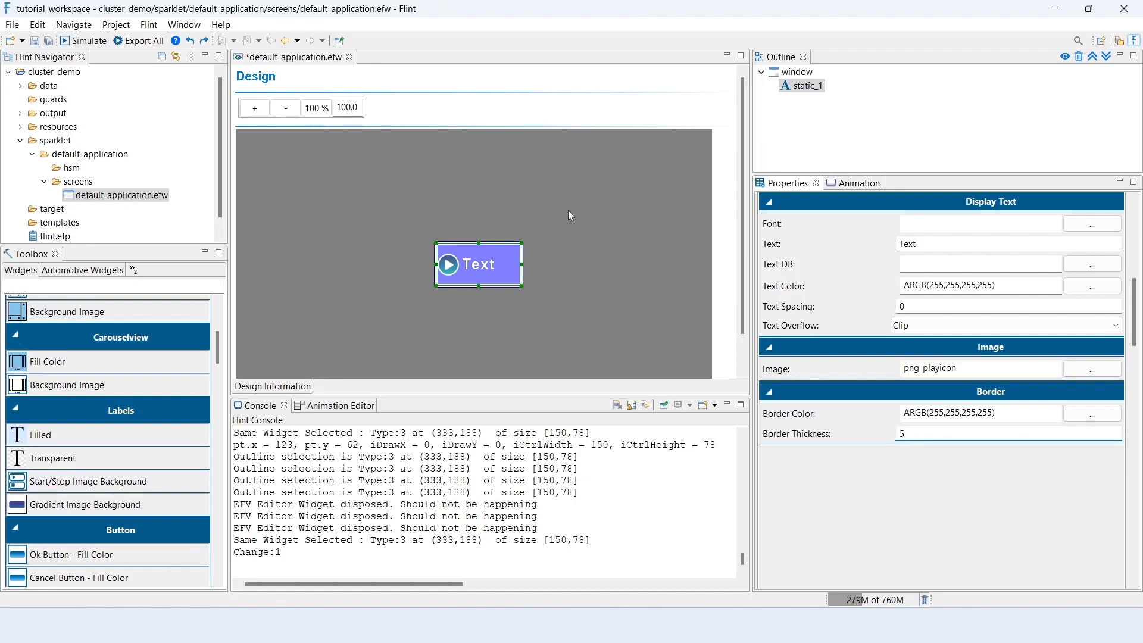
click(524, 310)
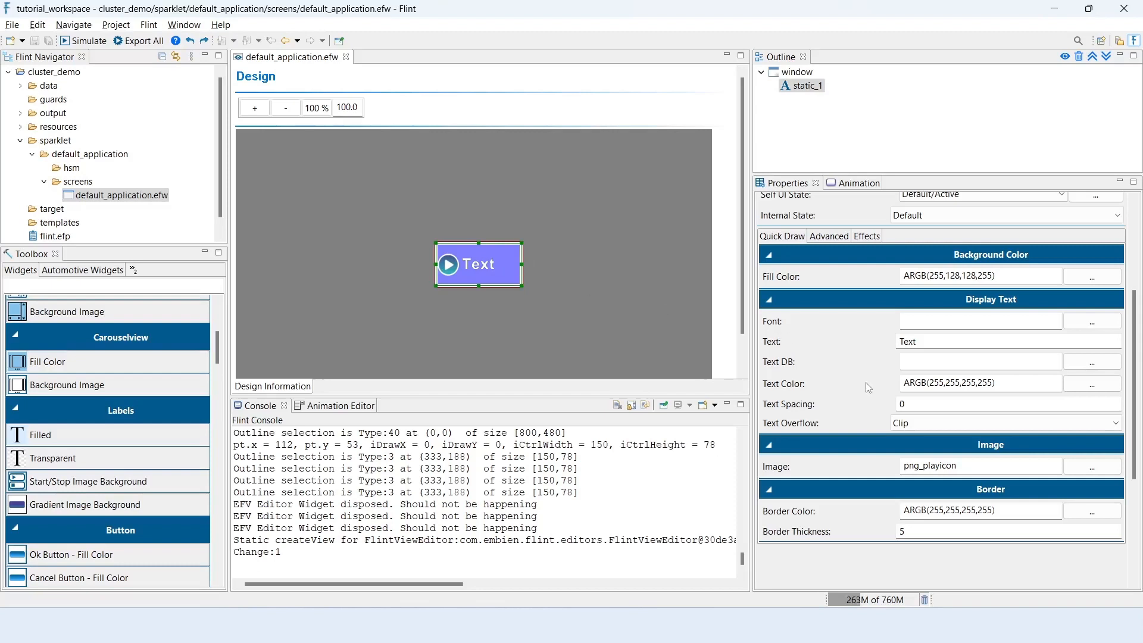
In the advanced layer properties, set the Display Text margins to left 50, top 20 and bottom 20
click(822, 237)
scroll(883, 260, down, 1)
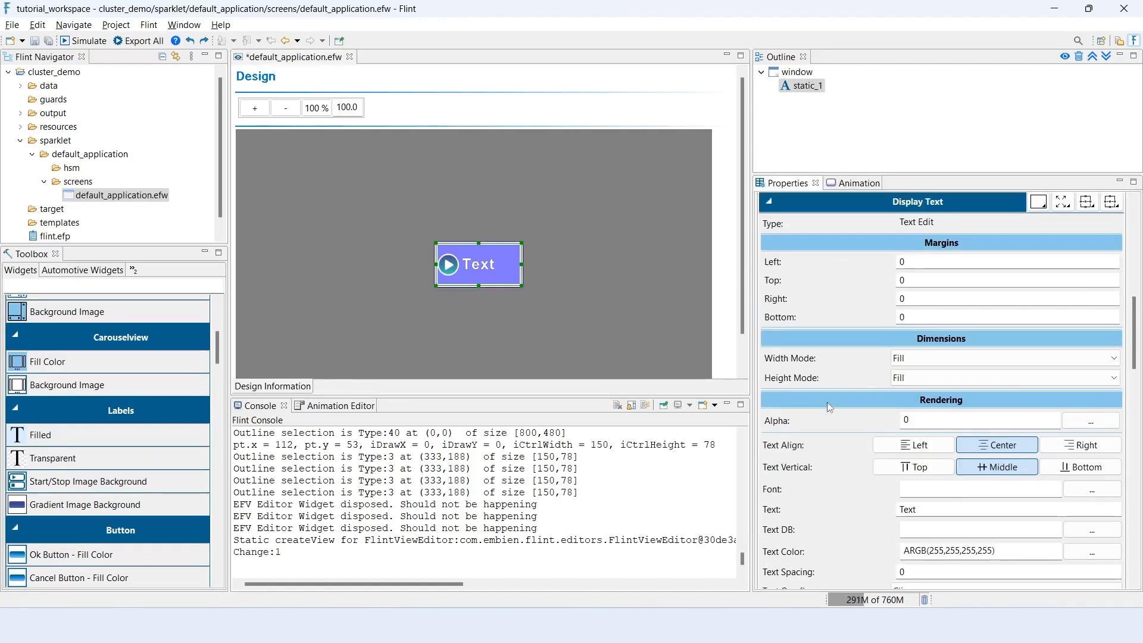
click(918, 264)
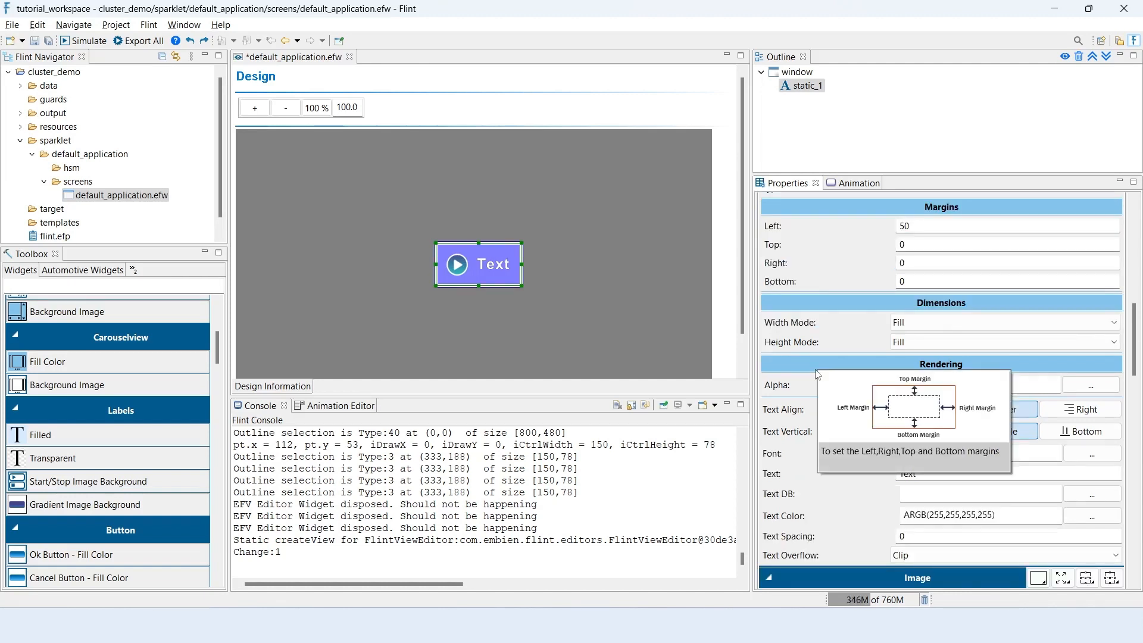
scroll(837, 310, up, 3)
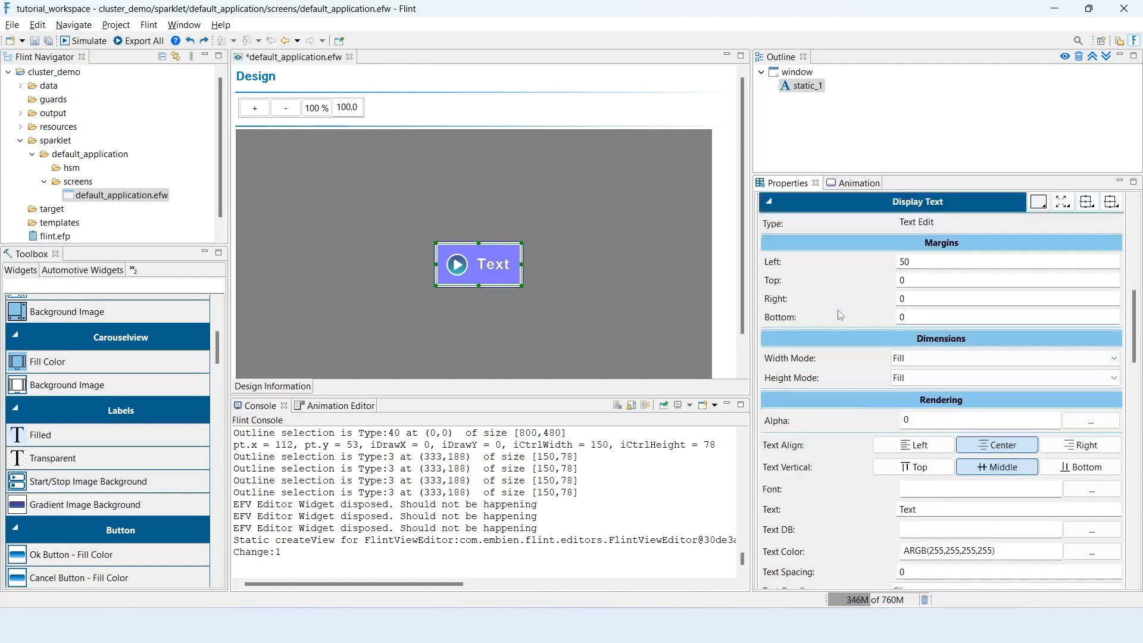
click(909, 354)
text(20)
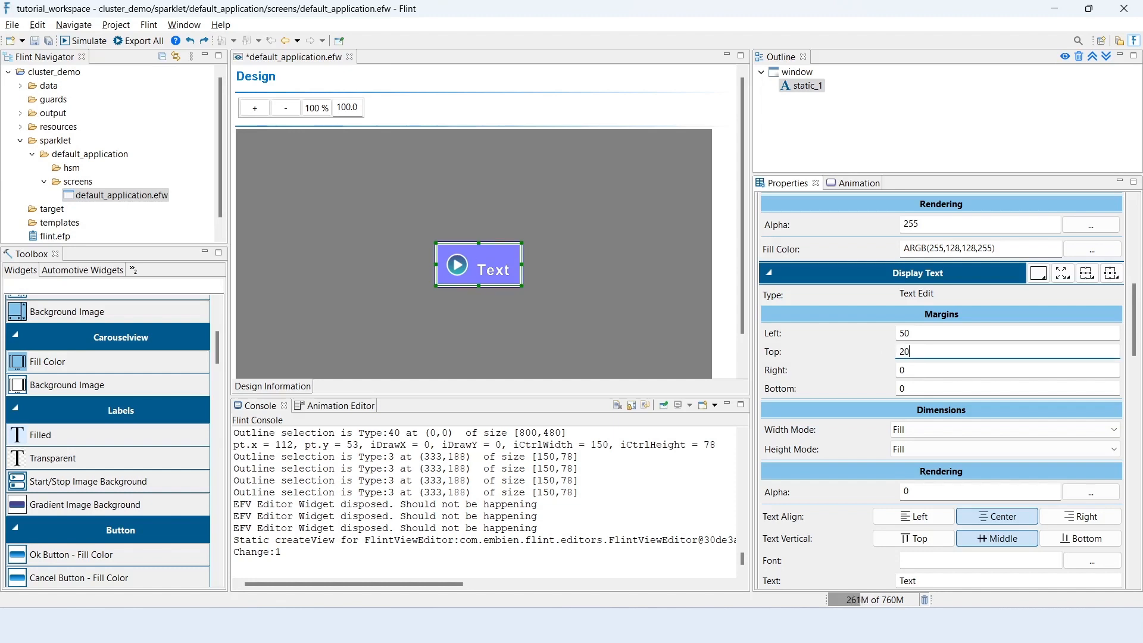
drag(909, 389, 841, 395)
text(20)
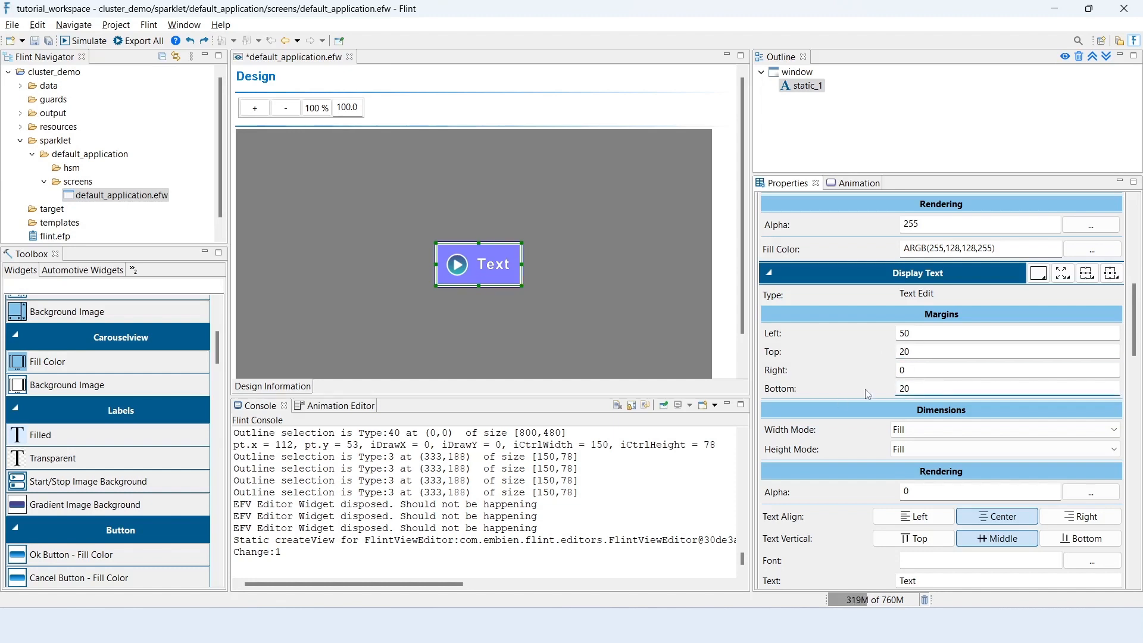
drag(913, 351, 880, 353)
Choose Fill as the Image layer's width mode and set its image to png_playicon
scroll(866, 387, down, 6)
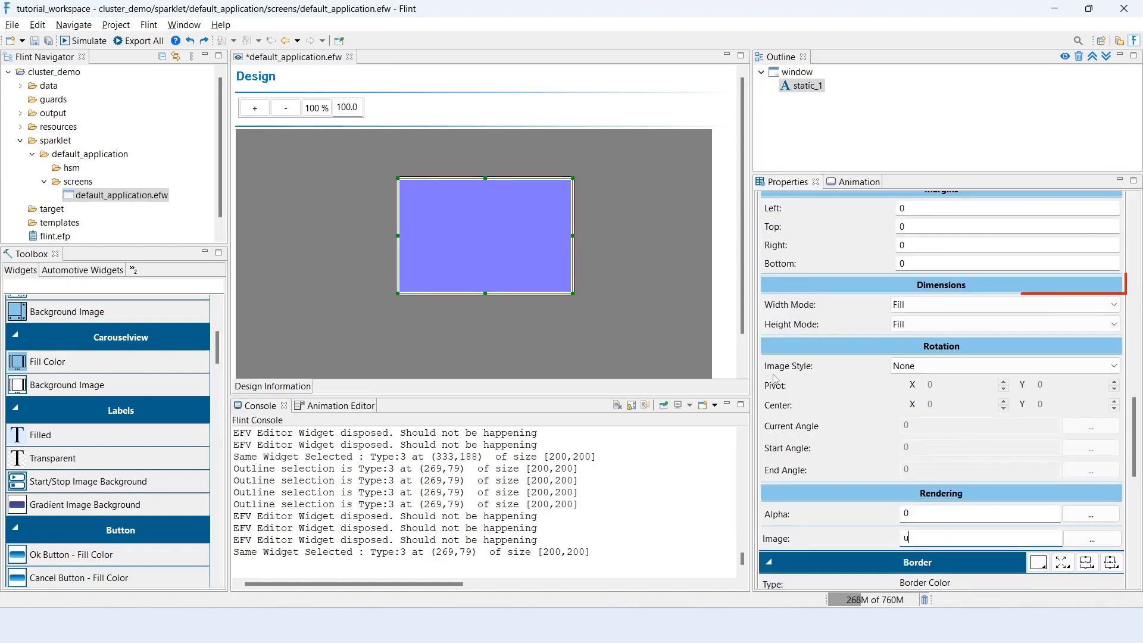
click(1072, 312)
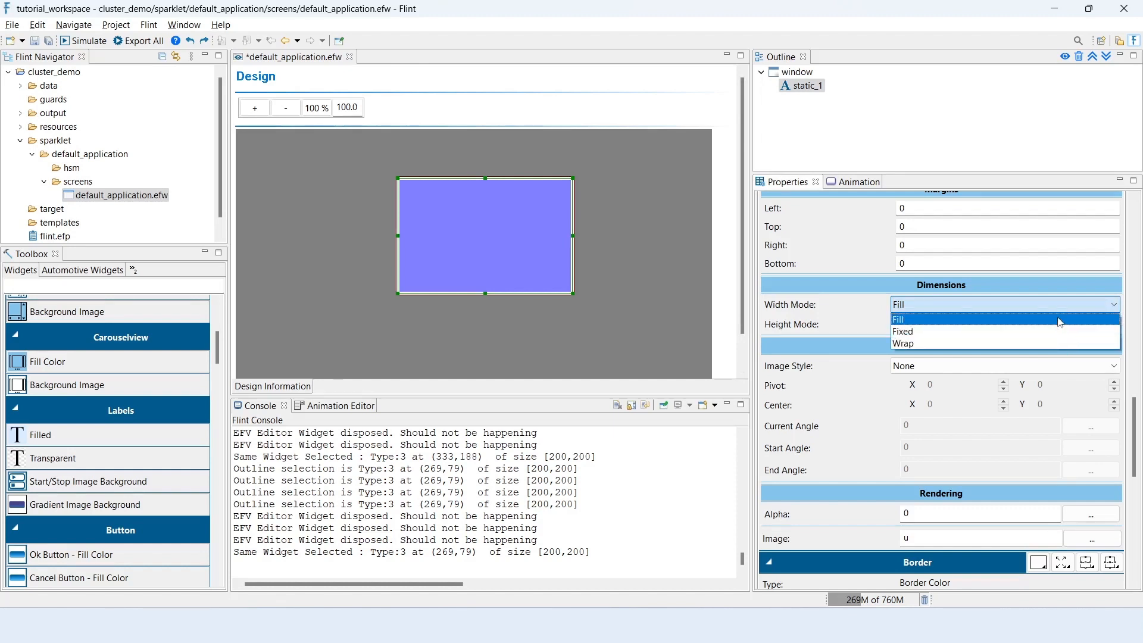
click(1059, 319)
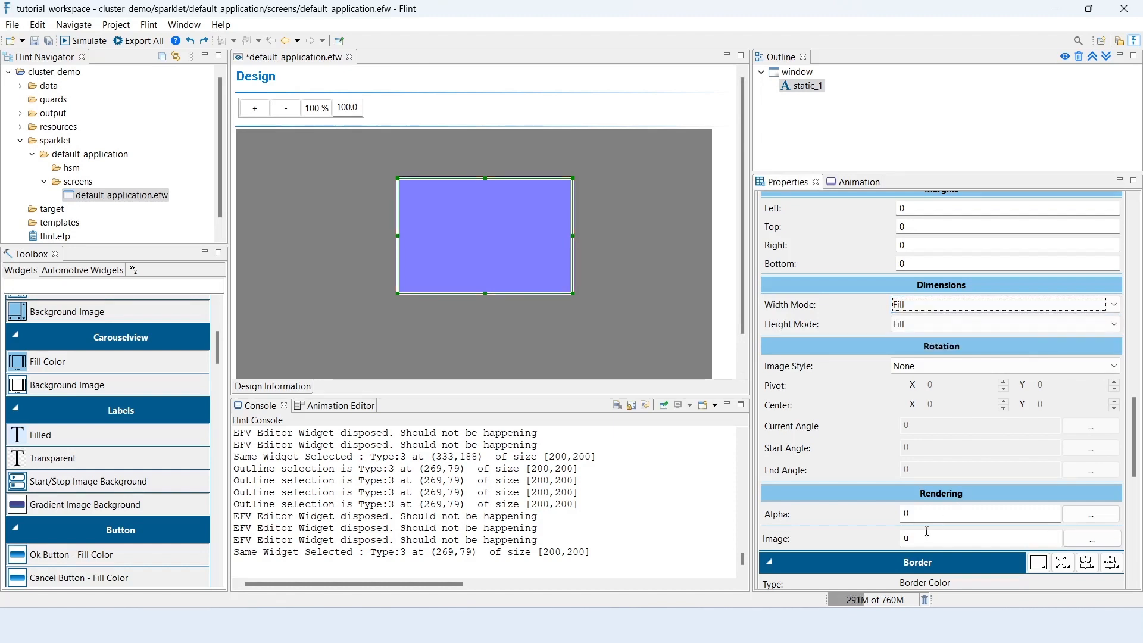
drag(920, 535, 872, 531)
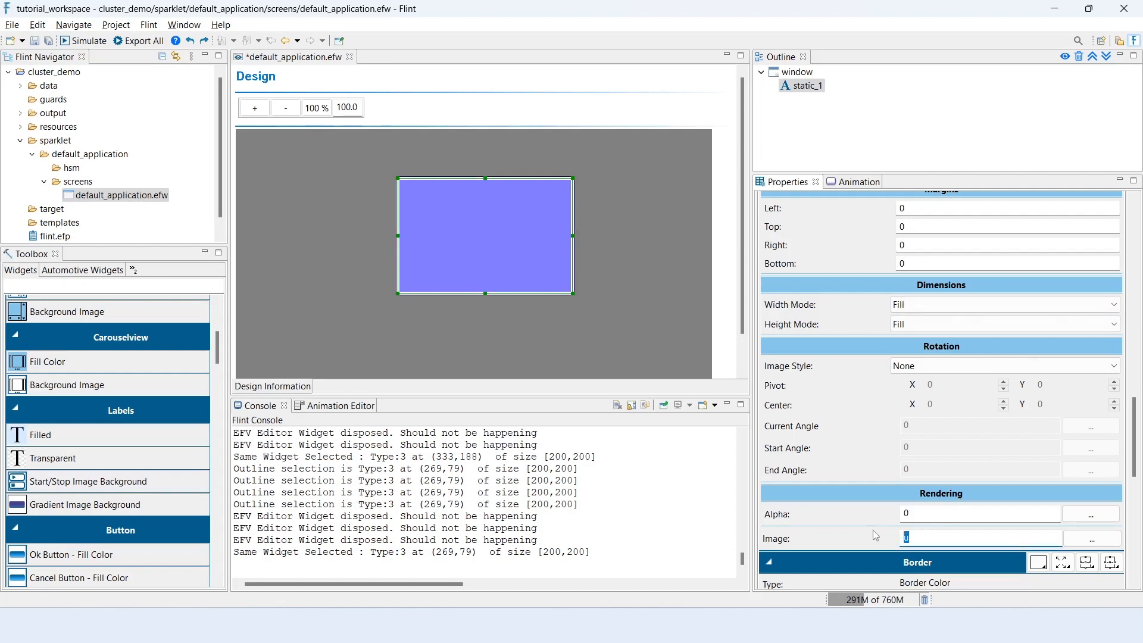
text(png_playicon)
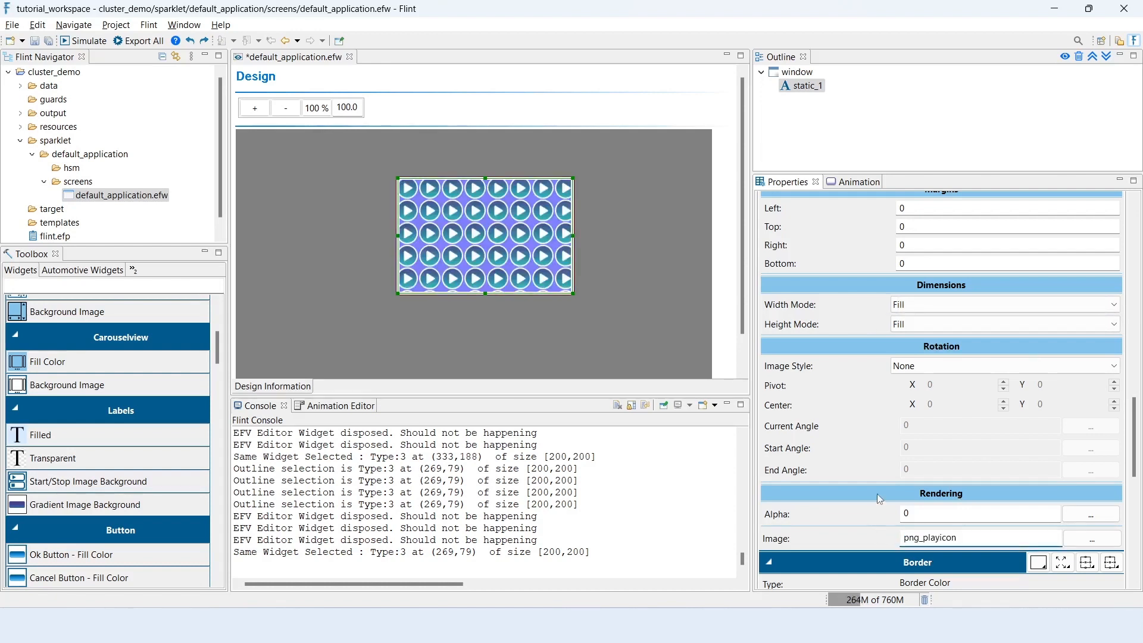
Set the Image layer's width and height modes to Fixed, with a width of 100 and a height of 100
click(955, 307)
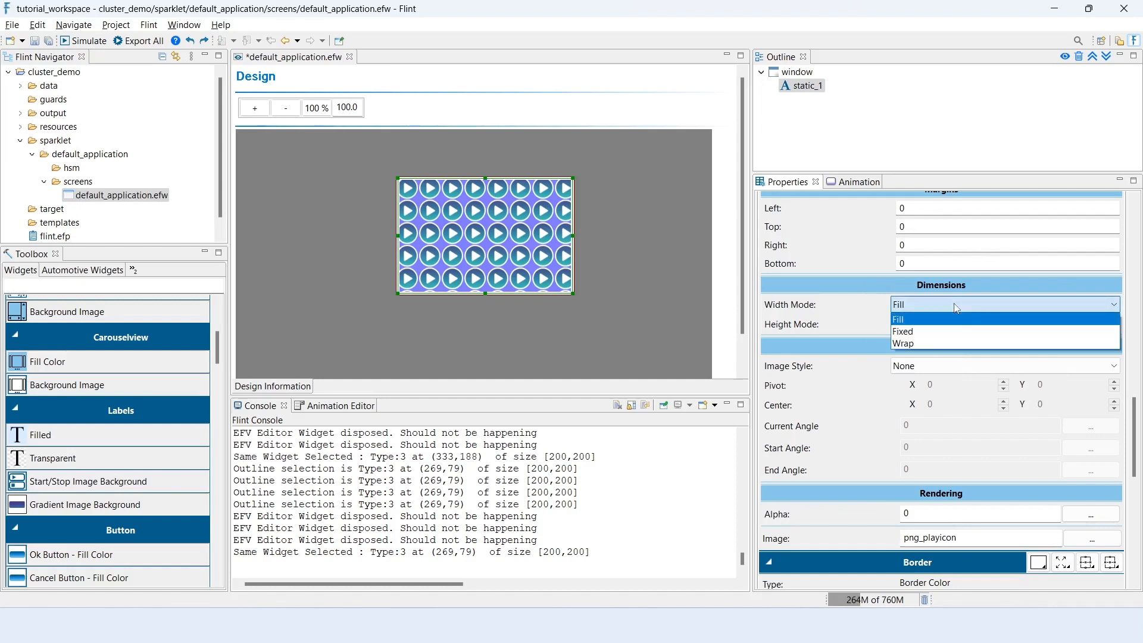
click(939, 332)
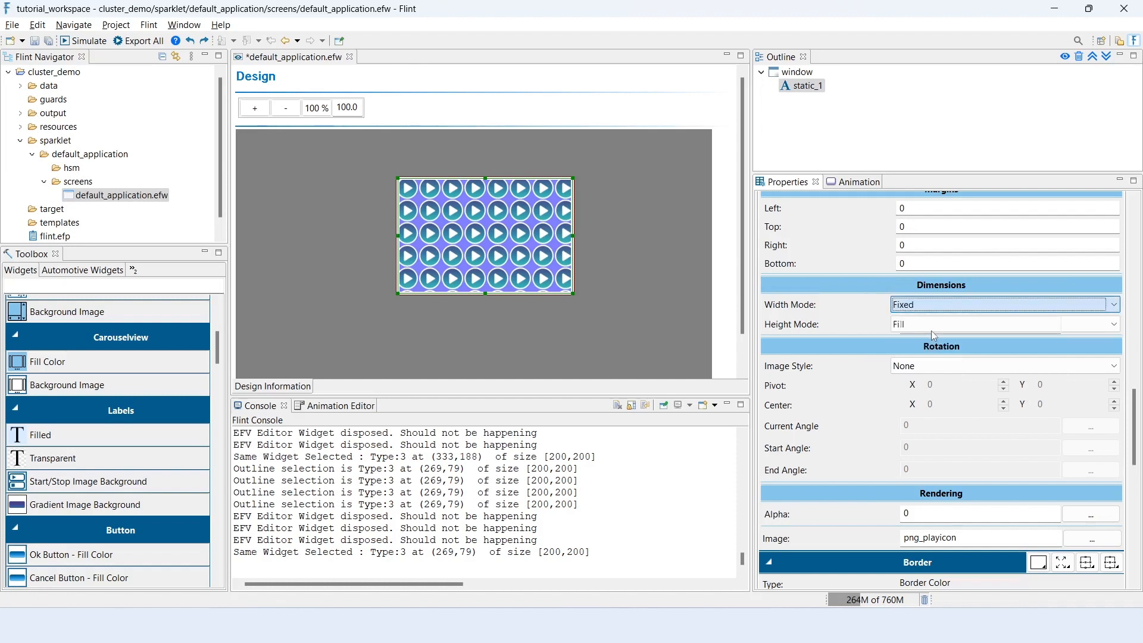
double_click(927, 330)
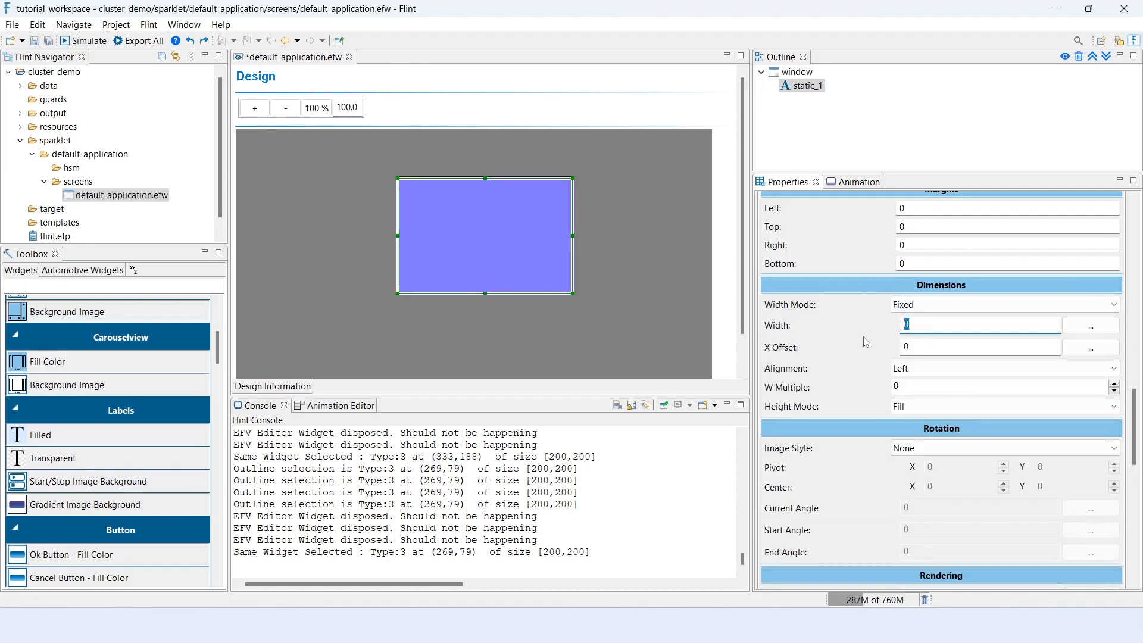
text(100)
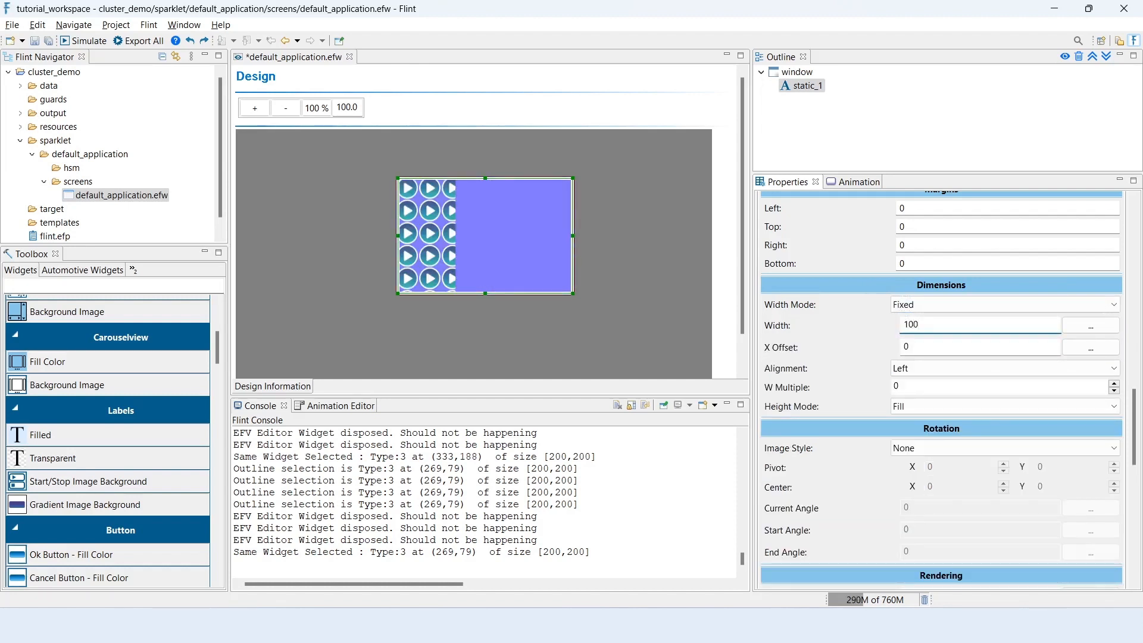
click(914, 406)
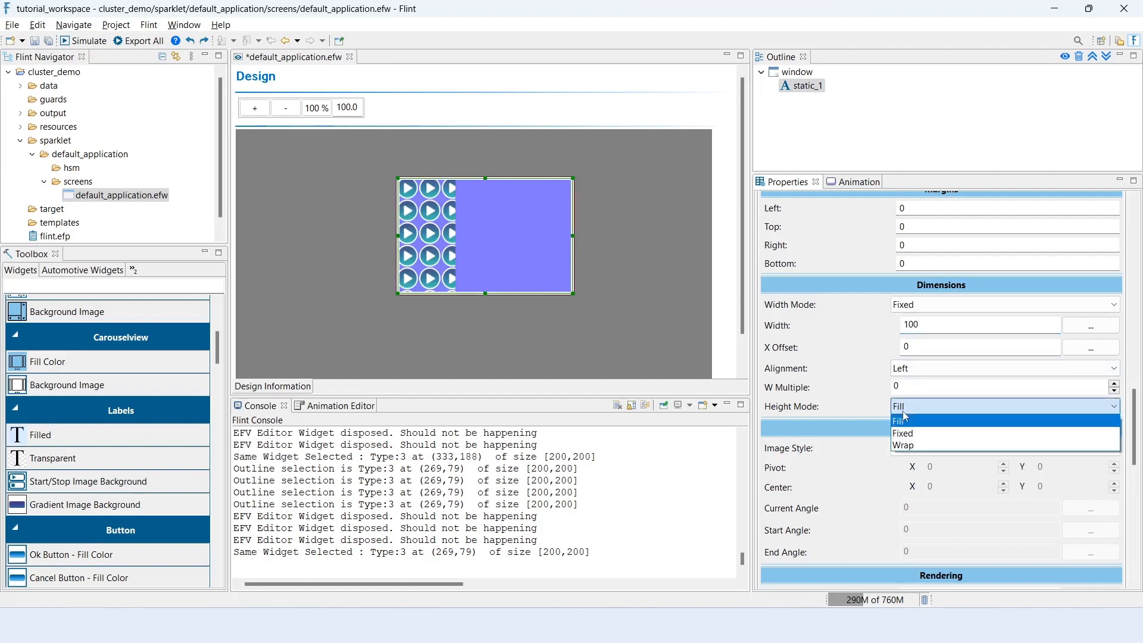
click(908, 435)
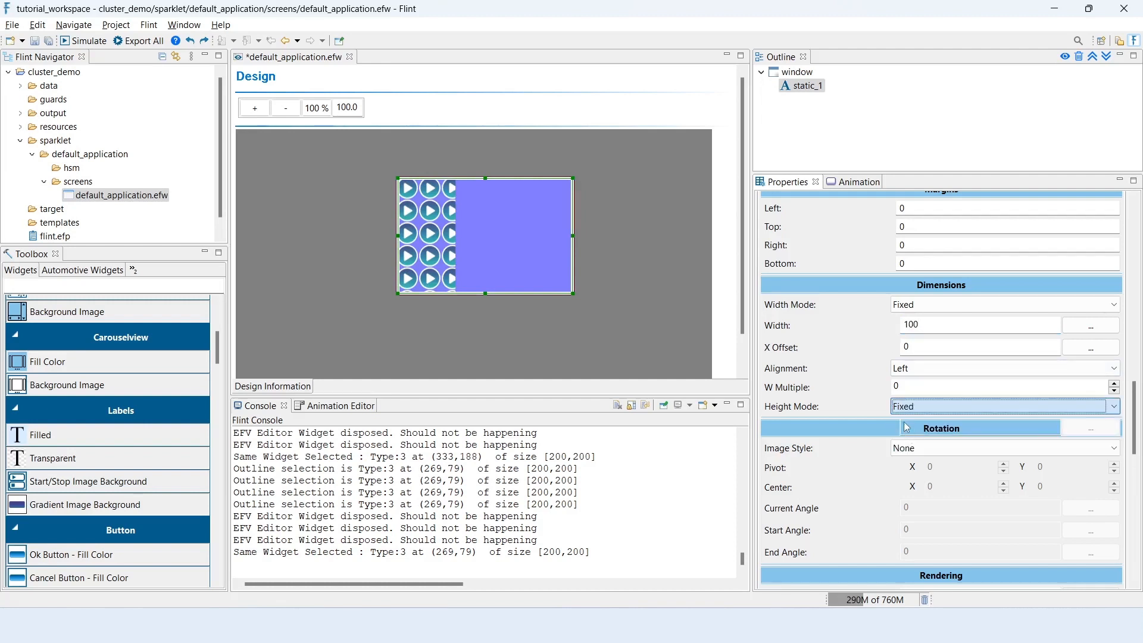
click(920, 433)
text(100)
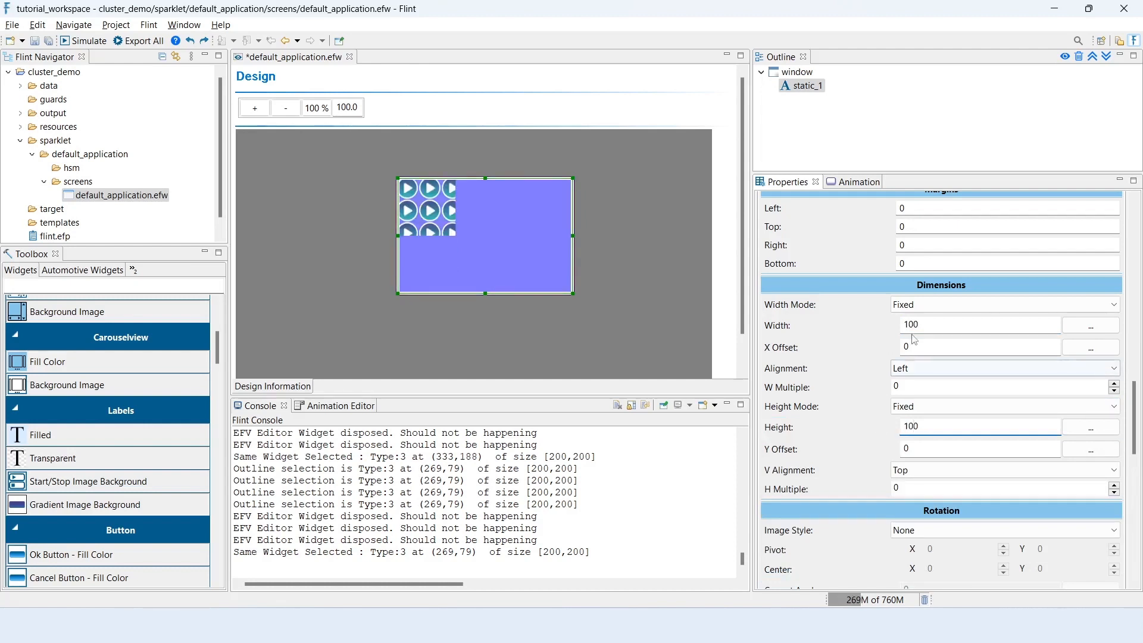
Switch the Image layer's width and height modes to Wrap and set its margins to left 150 and top 100
scroll(906, 342, down, 2)
click(921, 271)
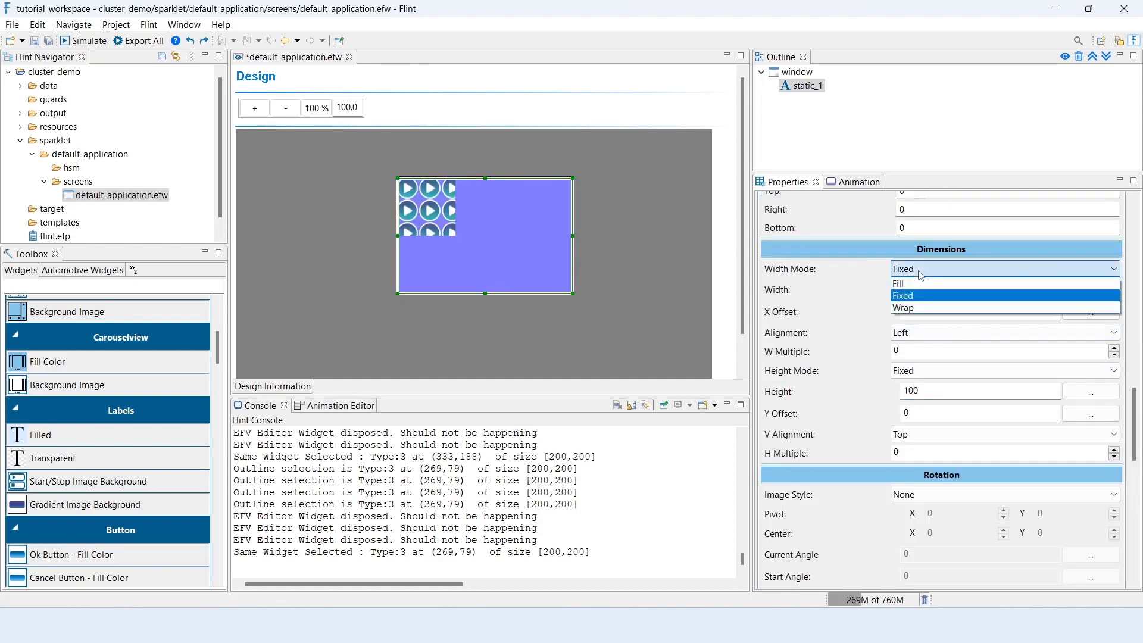
click(914, 310)
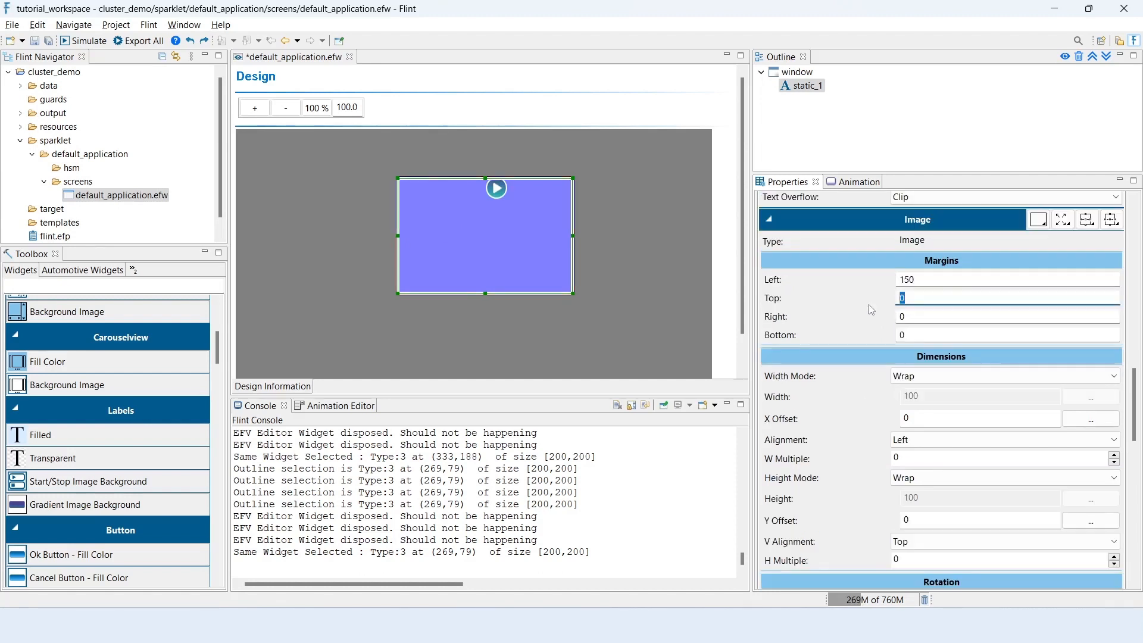
text(100)
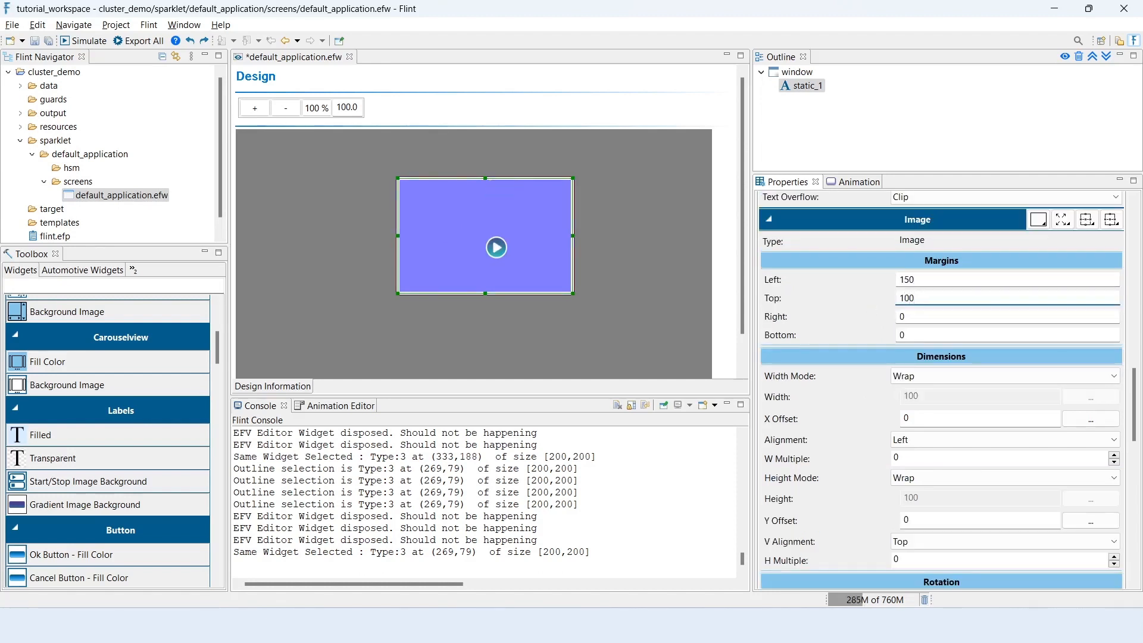
drag(919, 298, 849, 303)
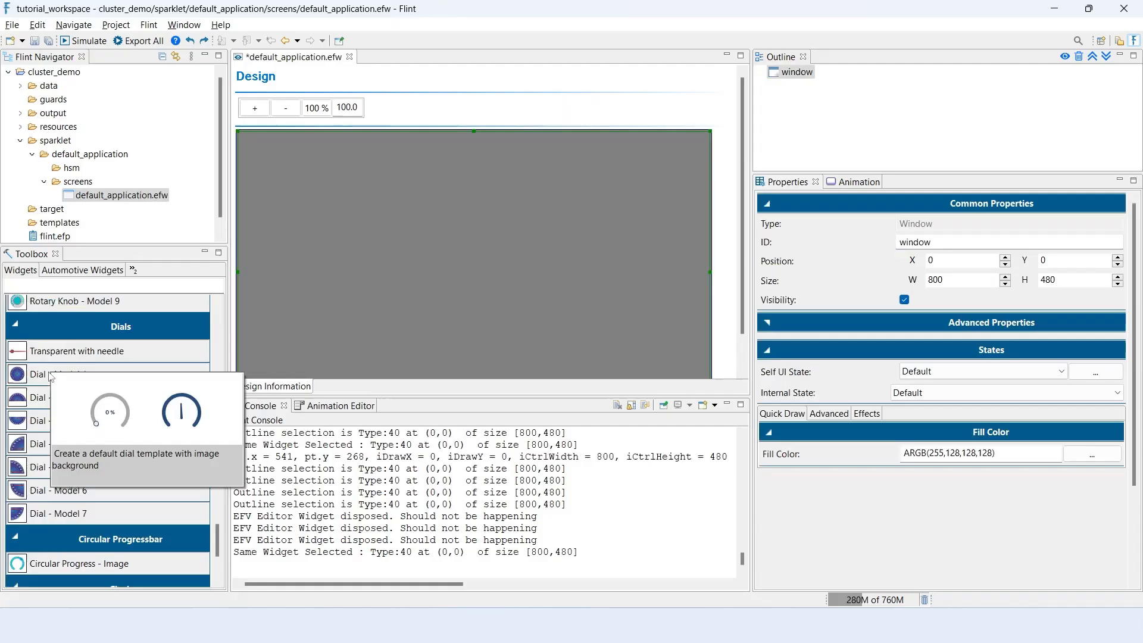
Add a Dial - Model 1 sized 360 by 360 to the window, link its current value to Speedometer and set its maximum value to 60
drag(54, 374, 440, 245)
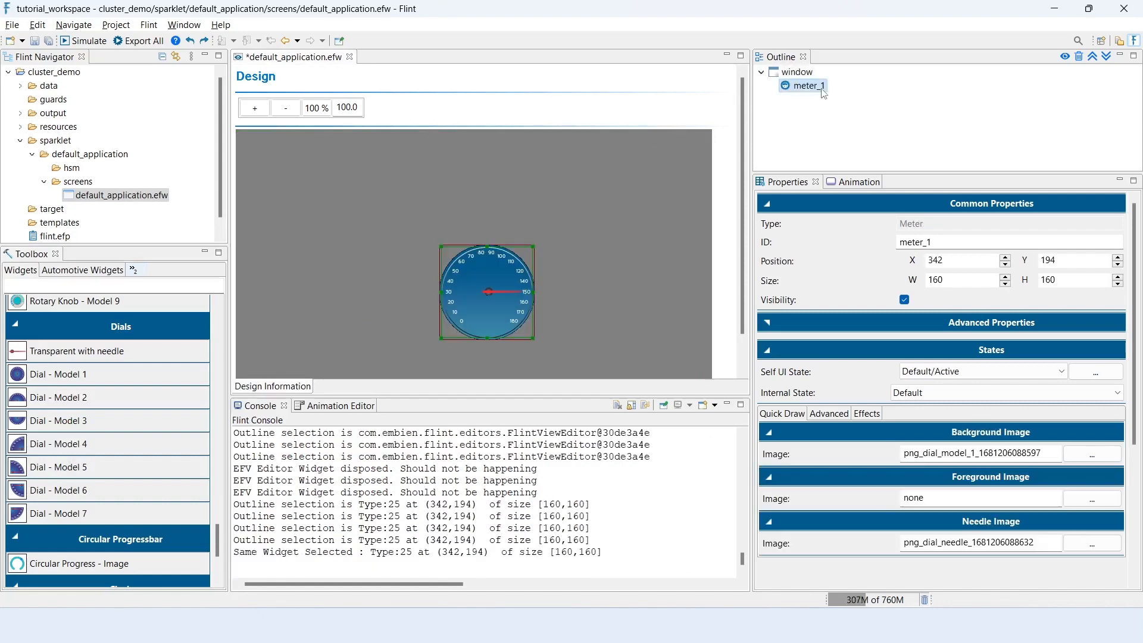
click(841, 331)
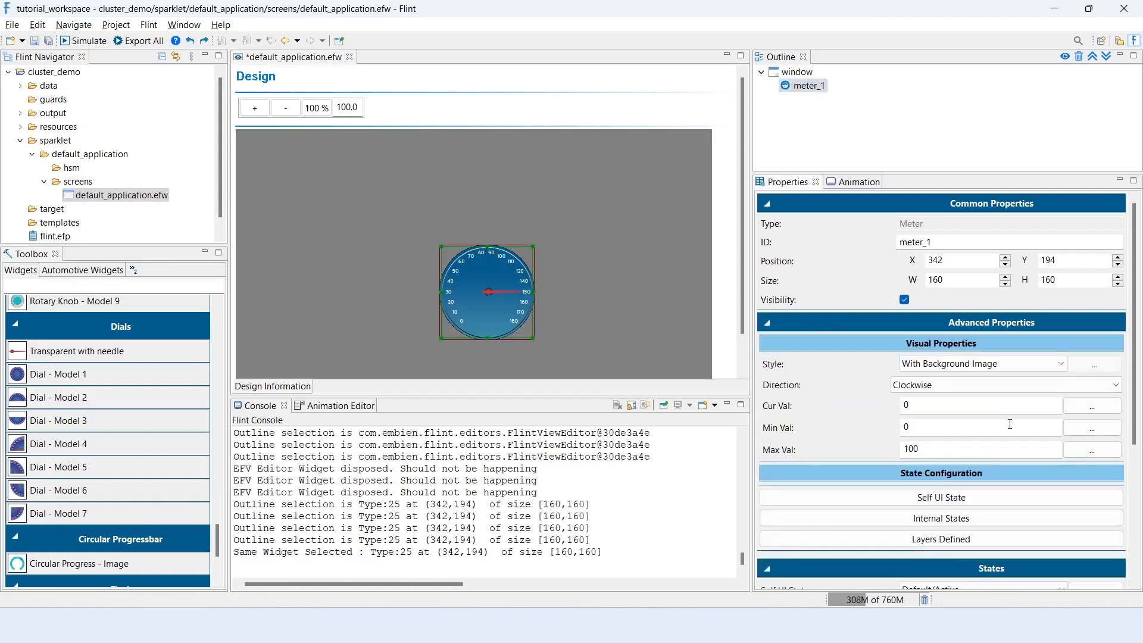
click(1091, 406)
click(415, 229)
click(605, 468)
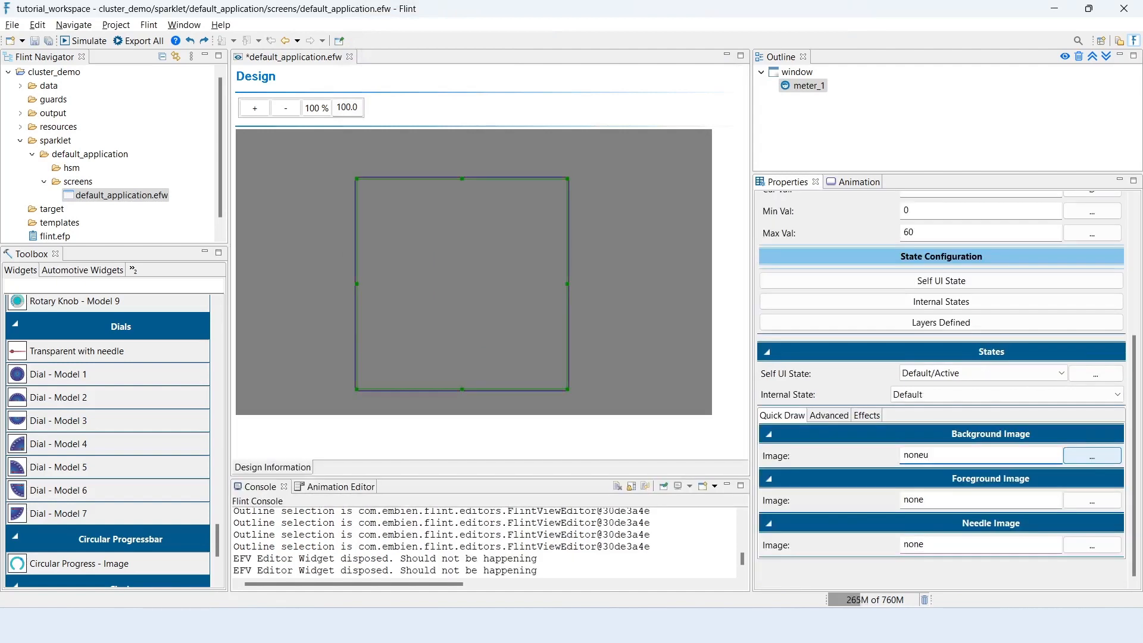
Assign png_png_speedo as the dial's background image and png_needle as its needle image
click(1091, 455)
scroll(434, 332, down, 5)
click(408, 238)
click(510, 566)
click(1092, 545)
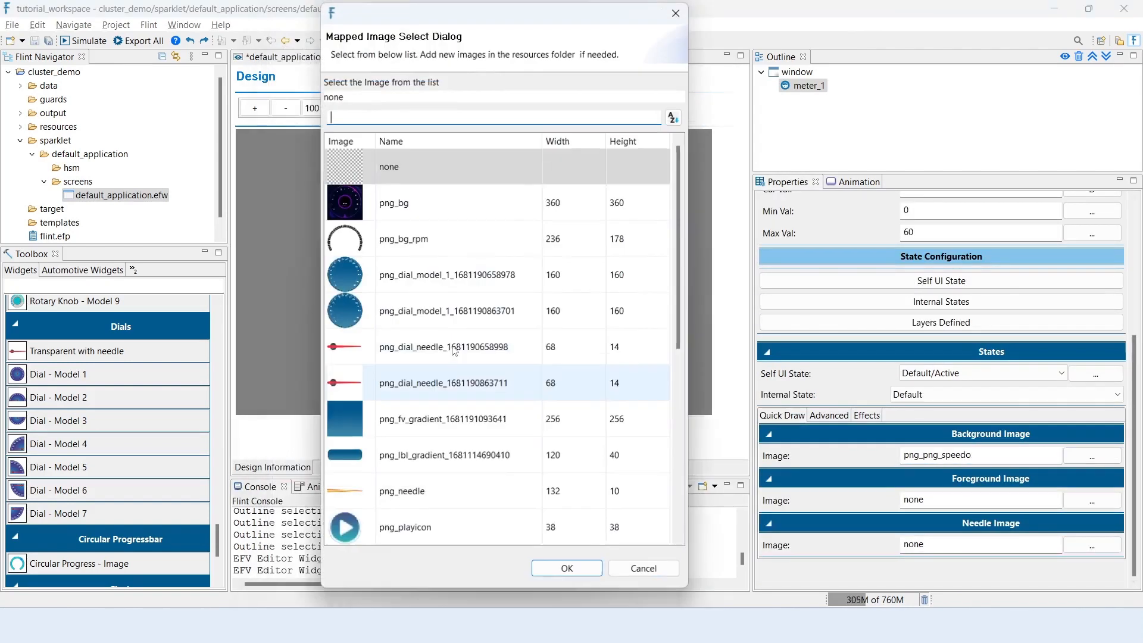
click(408, 492)
click(566, 566)
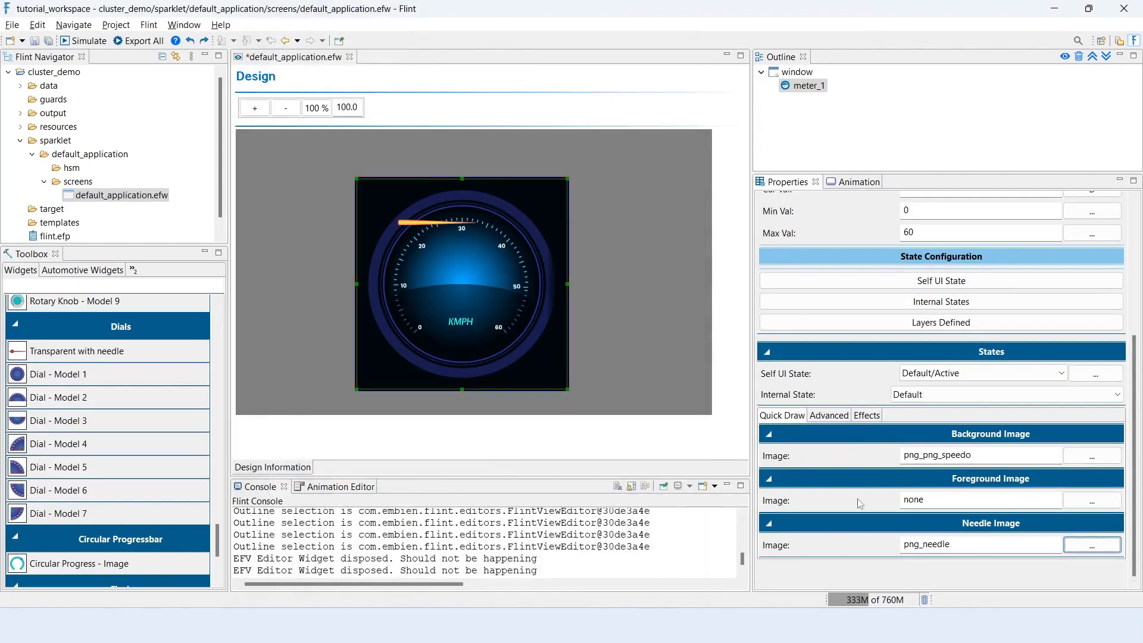
In the needle layer's advanced rotation properties, set the pivot to X 180, Y 180 and the center to X 0, Y 5
click(829, 415)
scroll(838, 462, down, 10)
scroll(838, 462, down, 10)
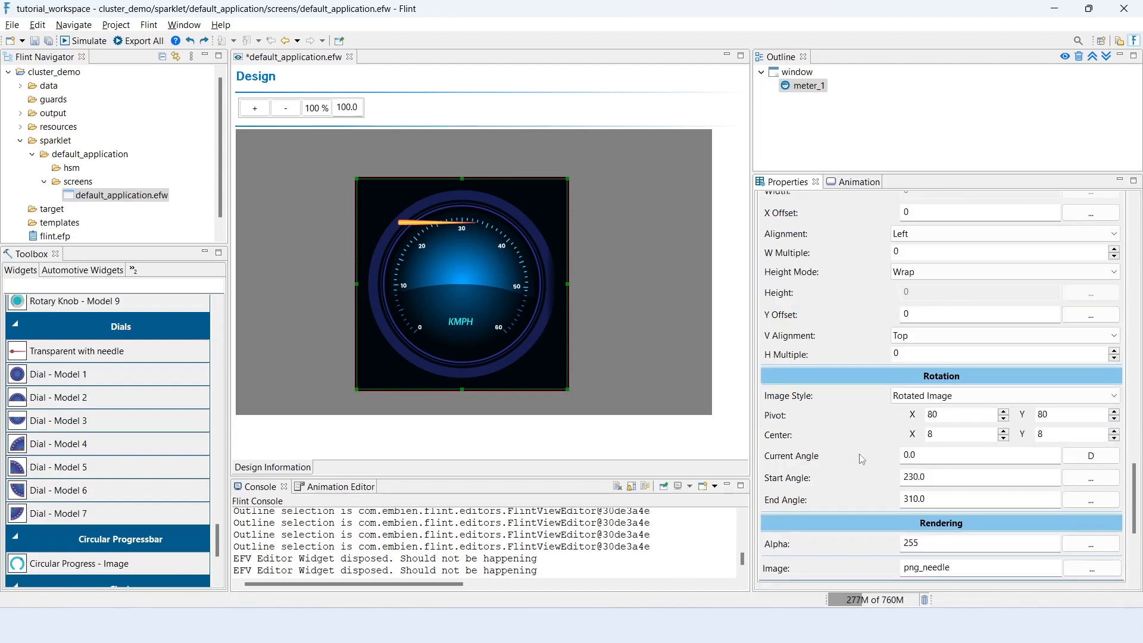
click(1047, 415)
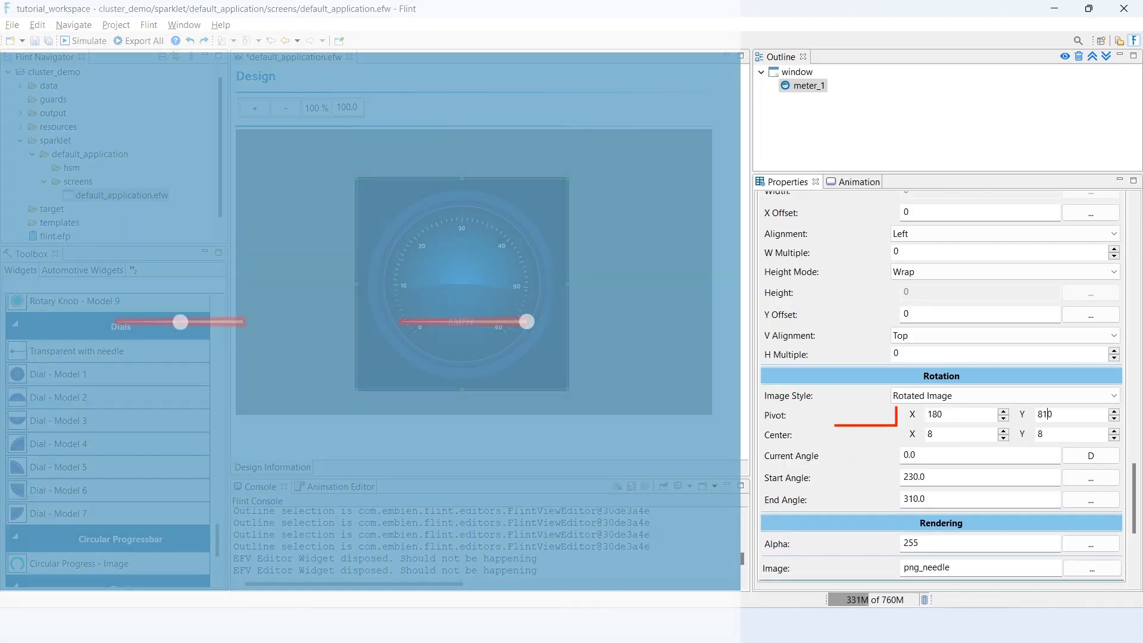
key(BackSpace)
key(BackSpace)
text(18)
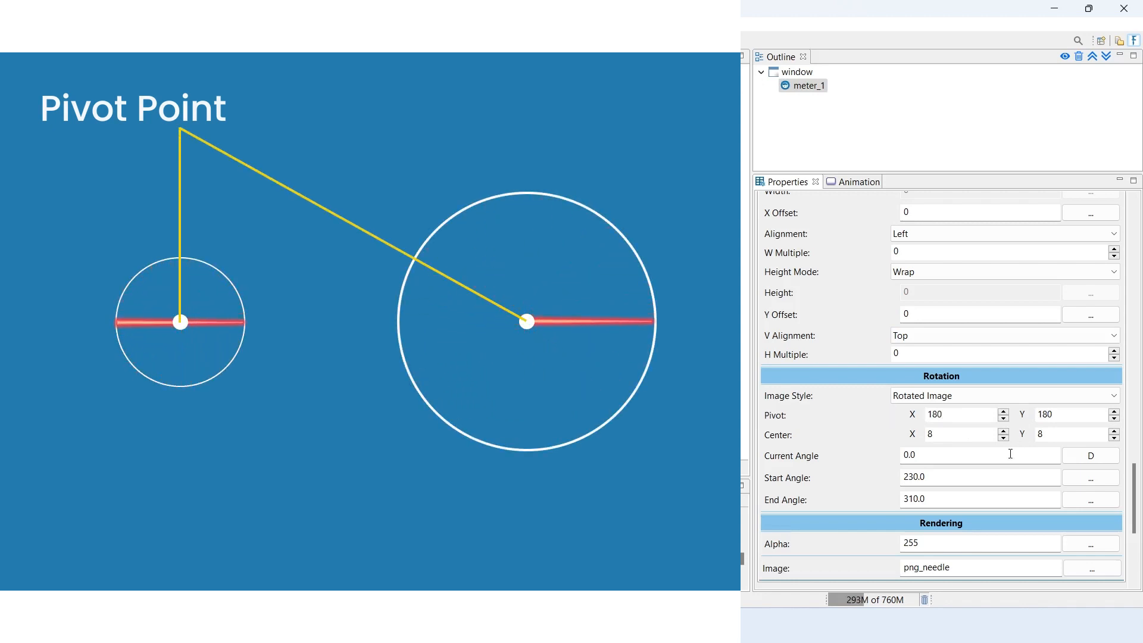
double_click(954, 438)
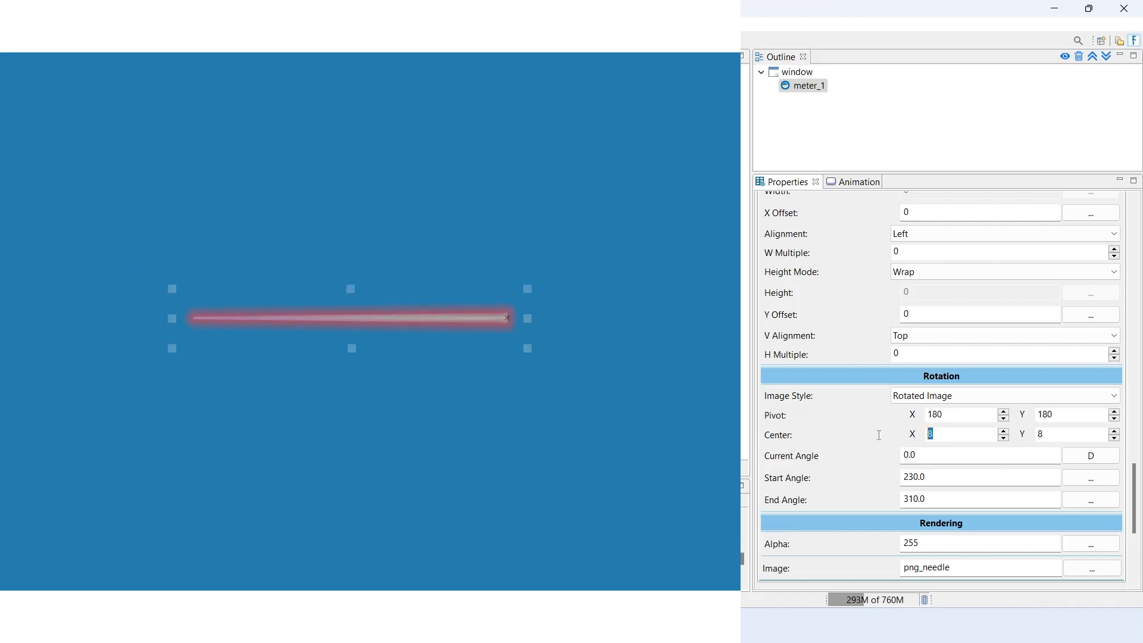
double_click(1043, 434)
text(5)
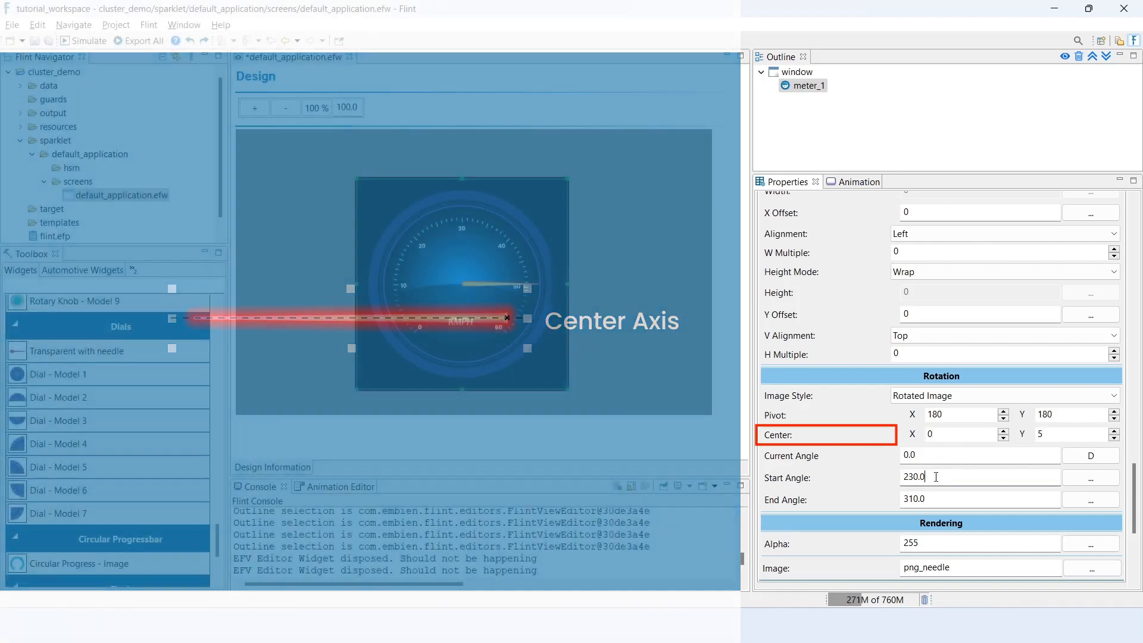
Set the needle's start angle to 225 and save the screen
double_click(936, 476)
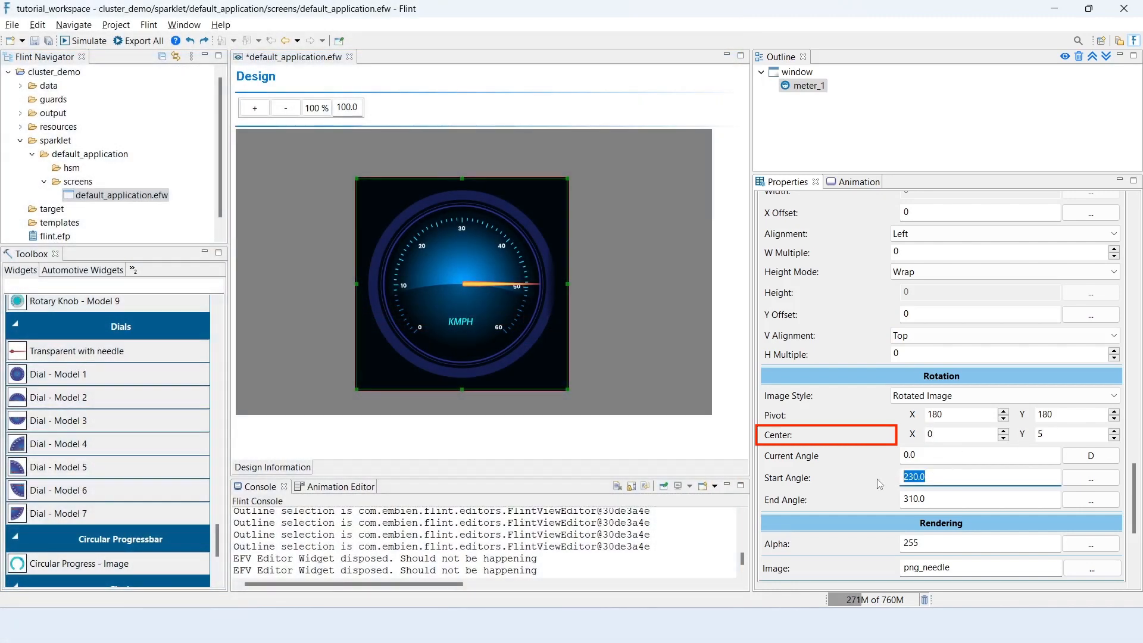
text(225)
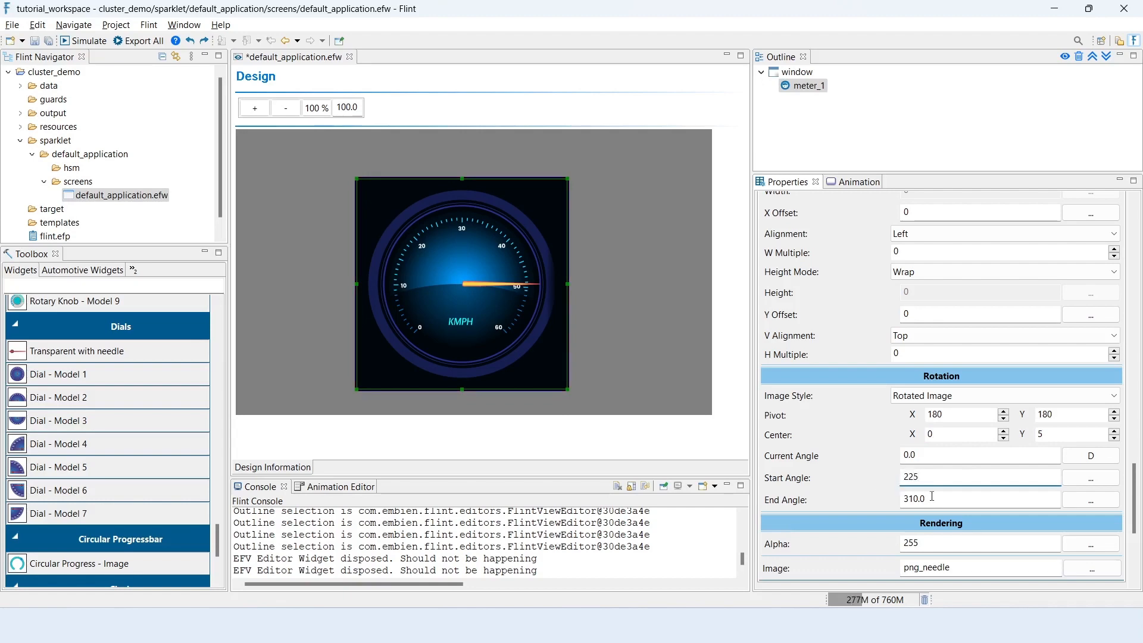
click(932, 496)
key(ctrl+s)
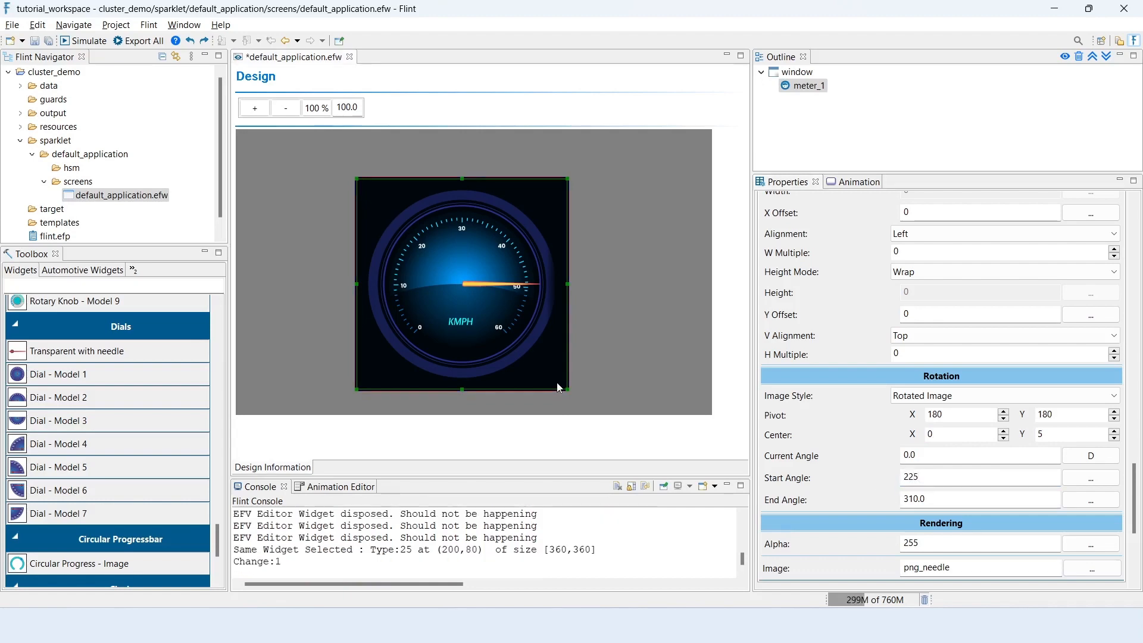
Export the whole cluster_demo project and test the dial in the Sparklet Simulator by writing 30 and 50 to Speedometer
click(70, 72)
click(135, 44)
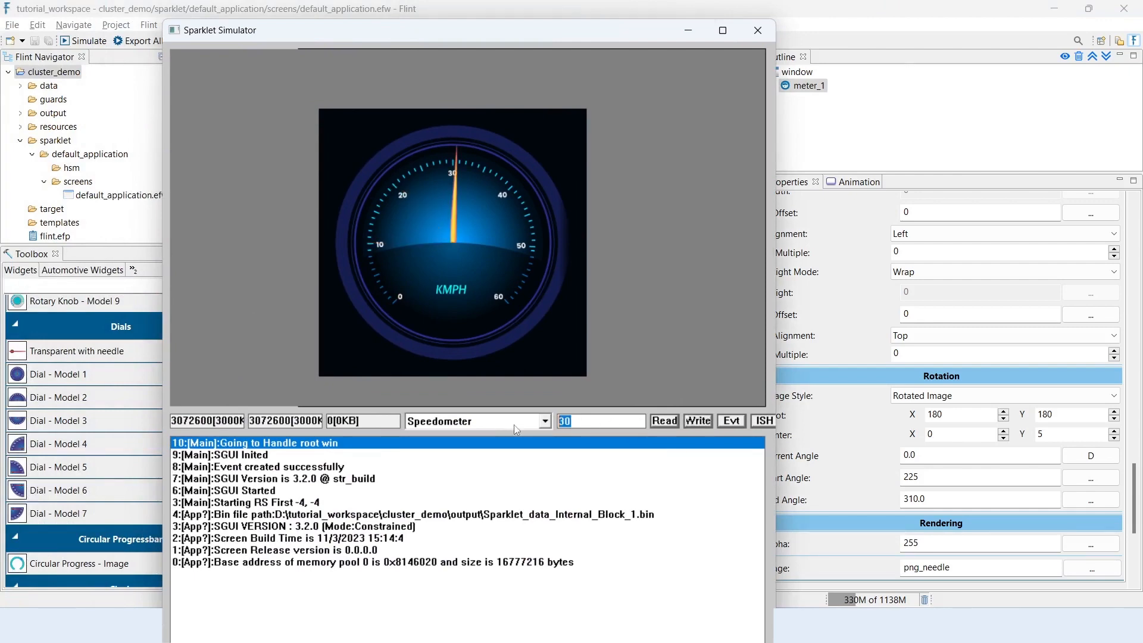
click(690, 423)
text(50)
key(Return)
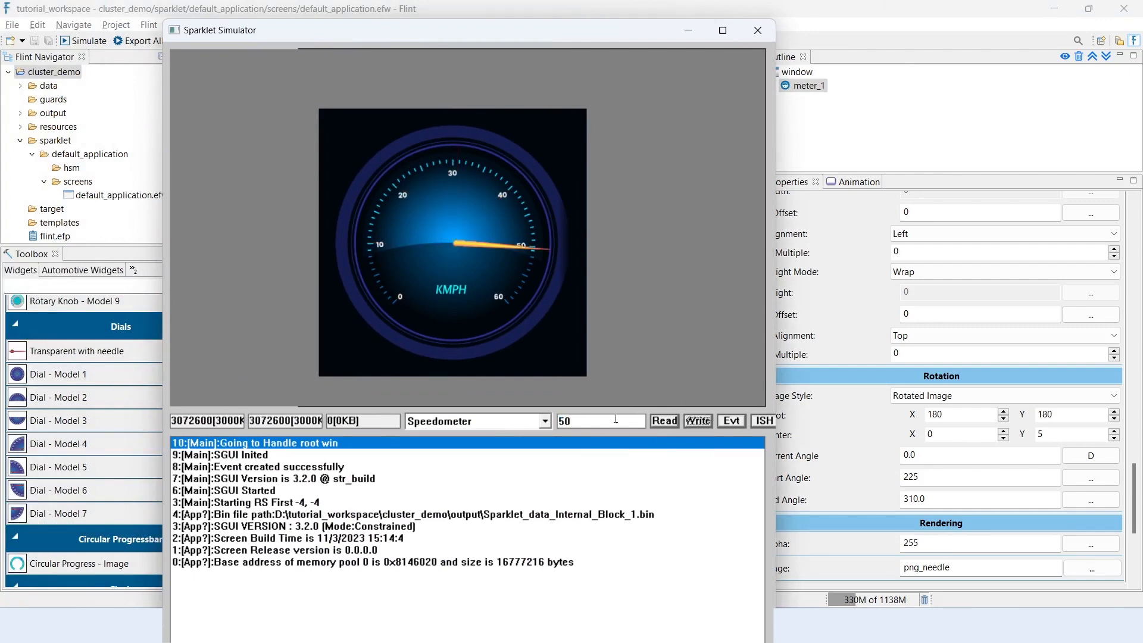
click(690, 420)
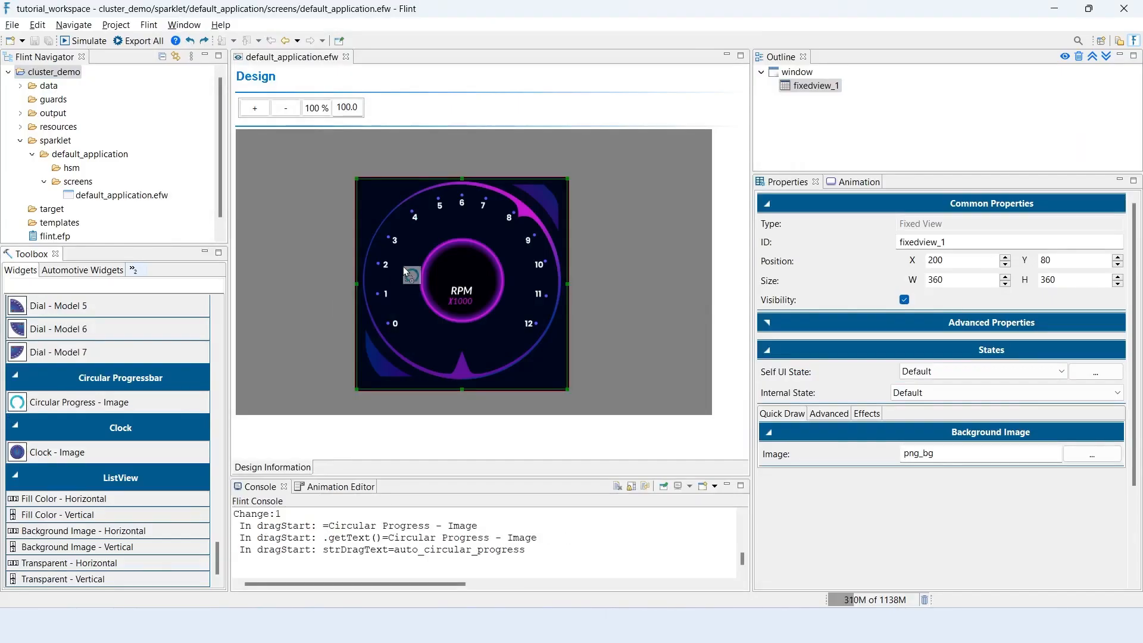
Place a Circular Progress - Image widget in fixedview_1 at X 64, Y 65, with a width of 236 and a height of 178
drag(403, 267, 404, 268)
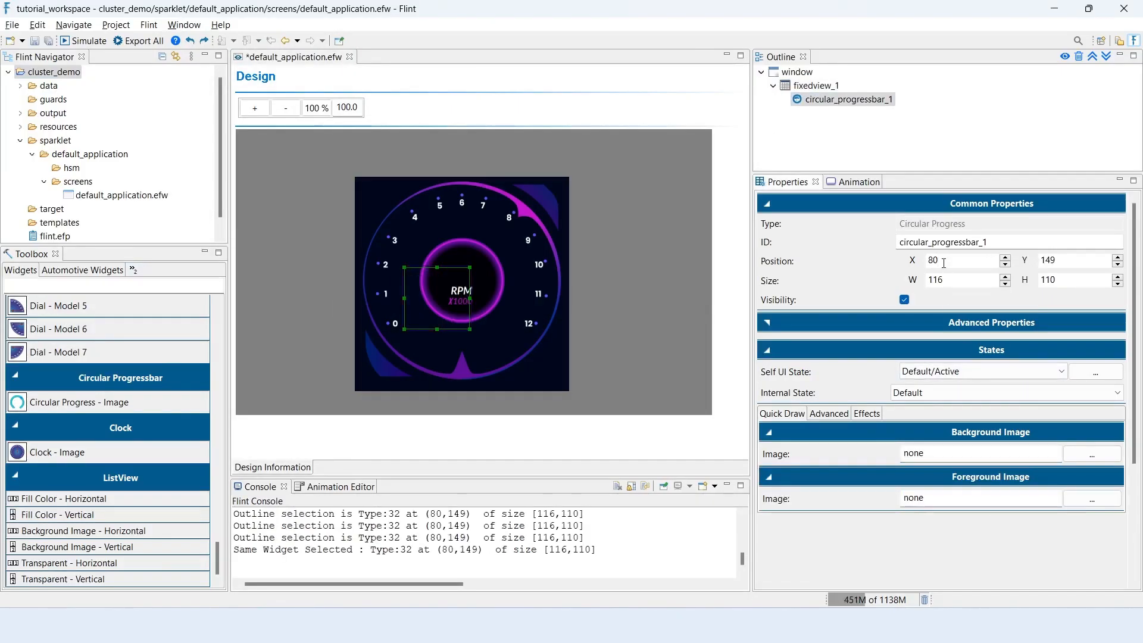
key(Tab)
text(65)
key(Tab)
text(236)
key(Tab)
text(178)
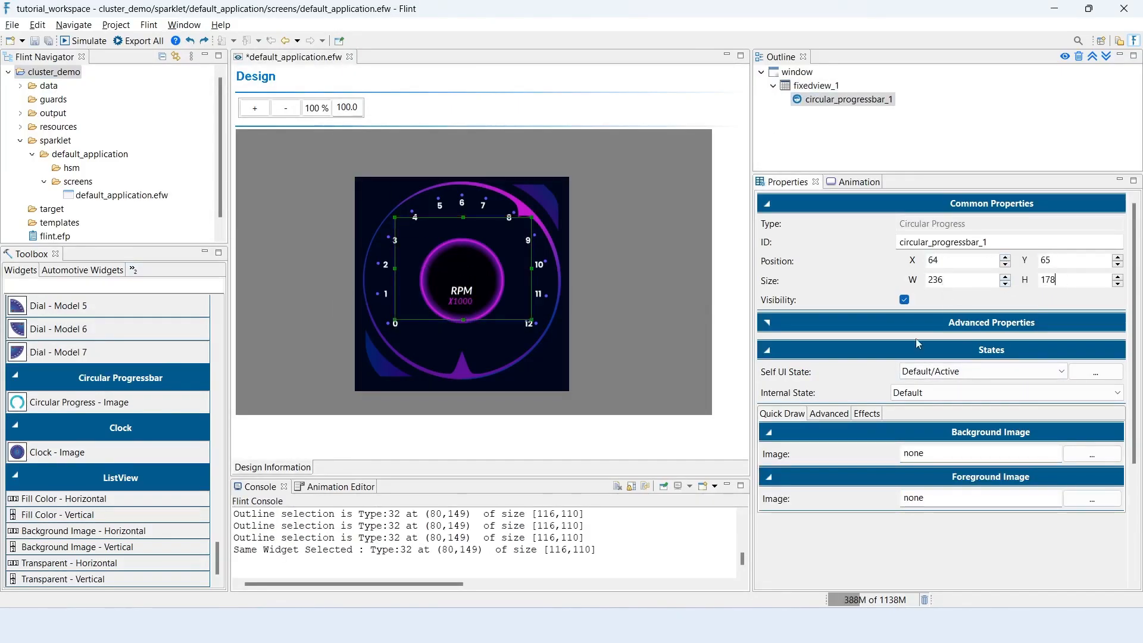
In the circular progress bar's advanced properties, link the current value to Tachometer and set the maximum value to 12000
click(768, 323)
click(1092, 406)
click(980, 450)
text(12000)
Assign png_bg_rpm as the circular progress bar's background image and png_rpm_fill as its foreground image
scroll(837, 454, down, 5)
click(1091, 501)
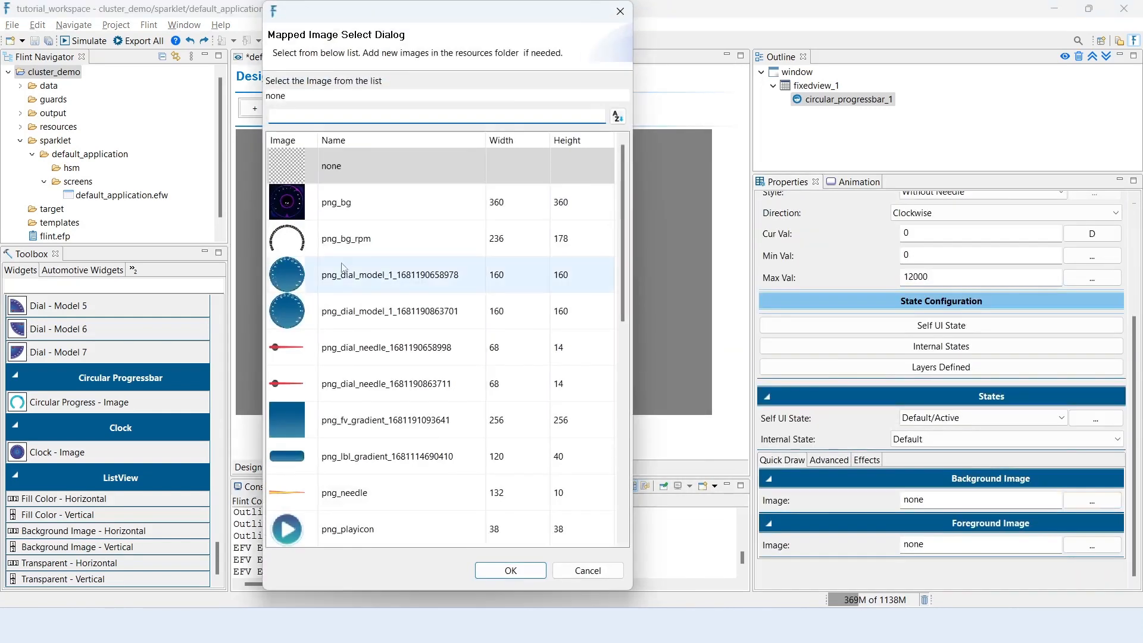
click(351, 239)
click(1092, 545)
scroll(423, 502, down, 3)
double_click(416, 528)
Set the png_rpm_fill layer's image style to Radial Clipping -Outside, with its pivot and center both at X 118, Y 118
scroll(940, 357, down, 5)
click(1004, 301)
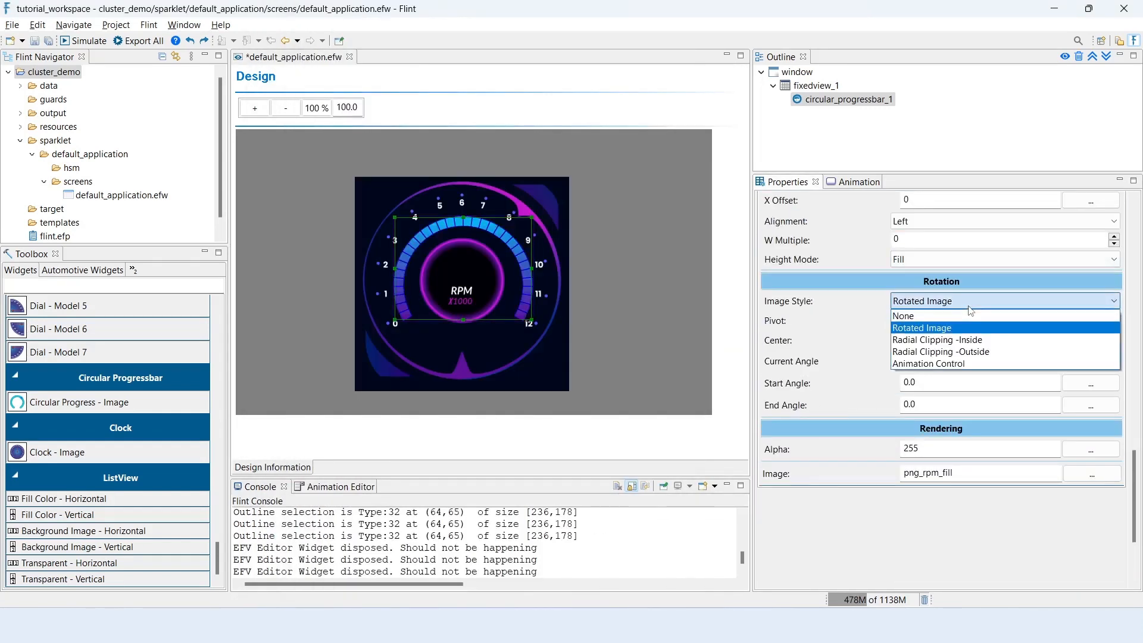
click(940, 354)
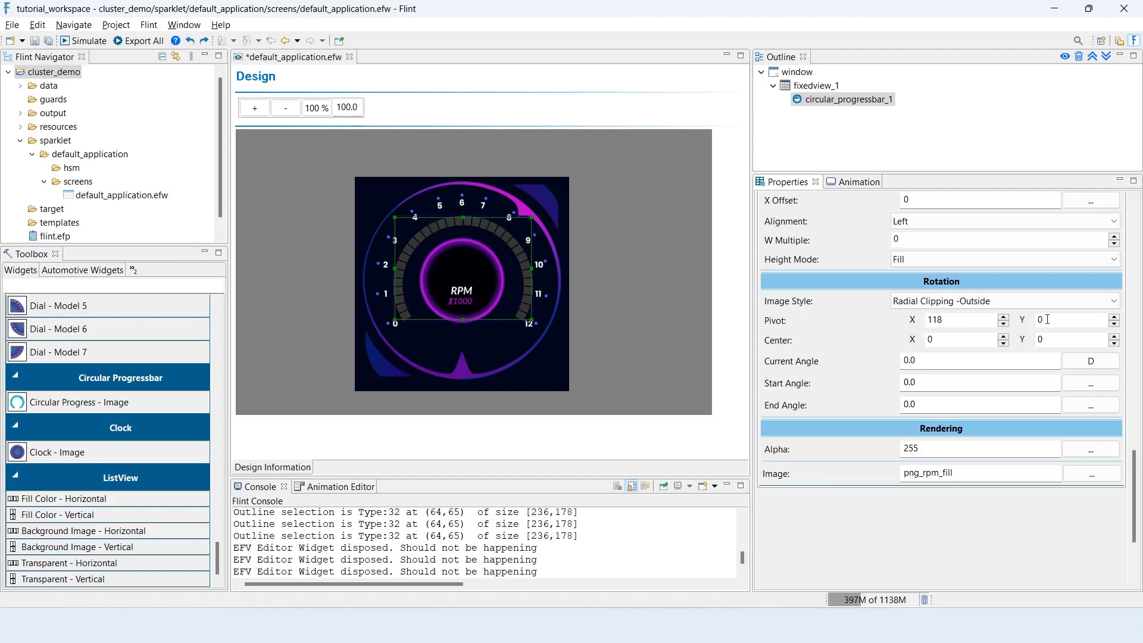
key(BackSpace)
text(118)
Set the png_rpm_fill layer's start angle to 210 and end angle to 328, and save the changes
click(933, 382)
text(210)
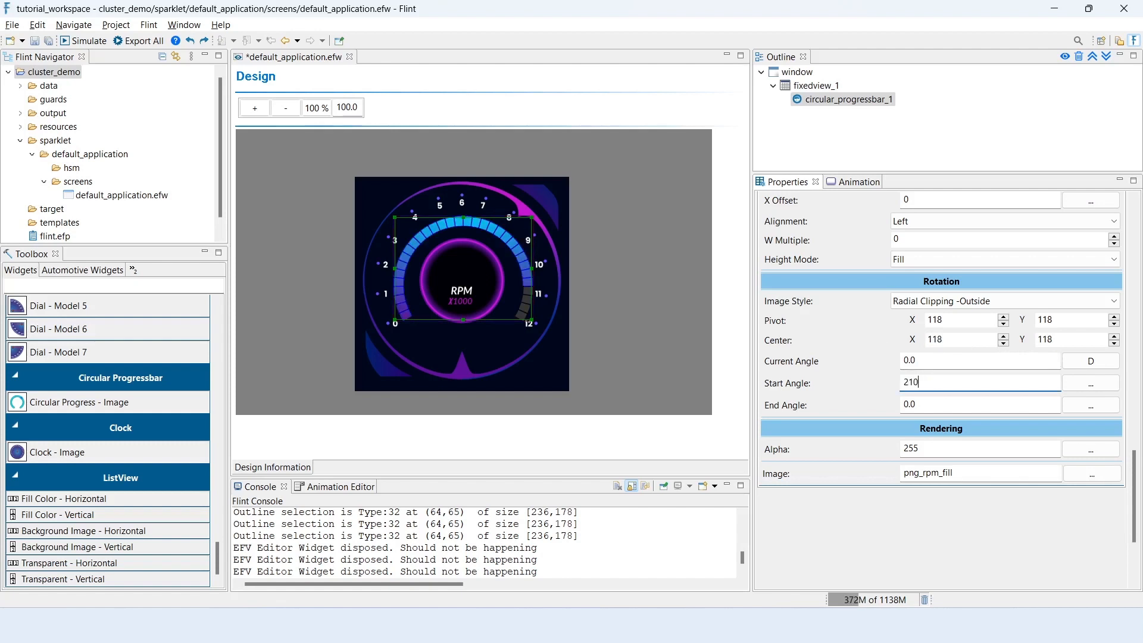
double_click(925, 405)
text(328)
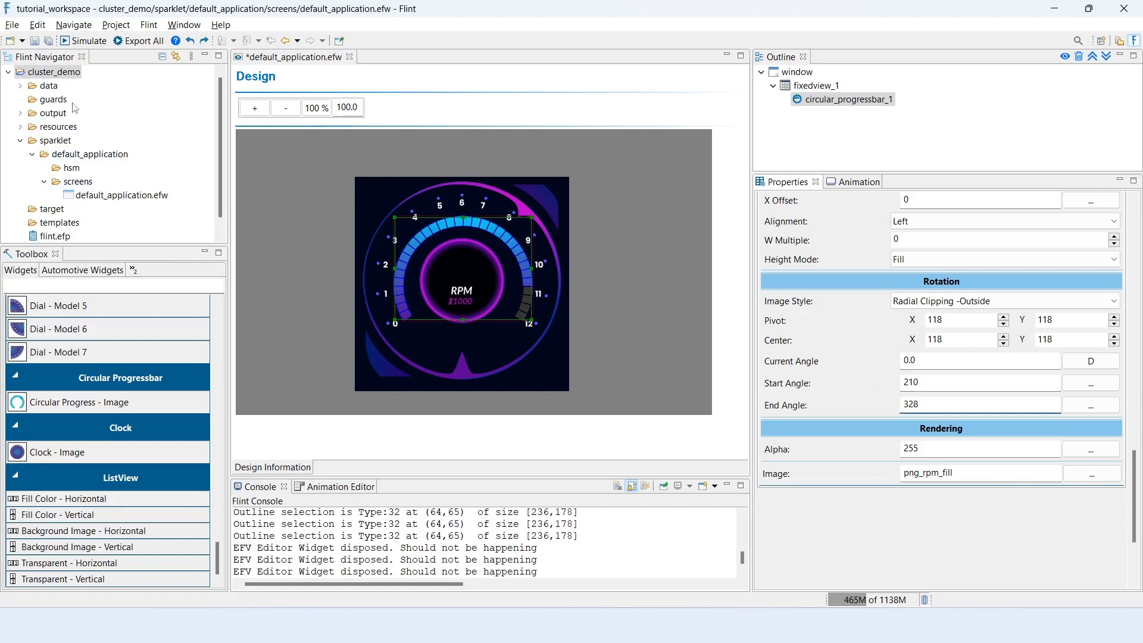
click(50, 42)
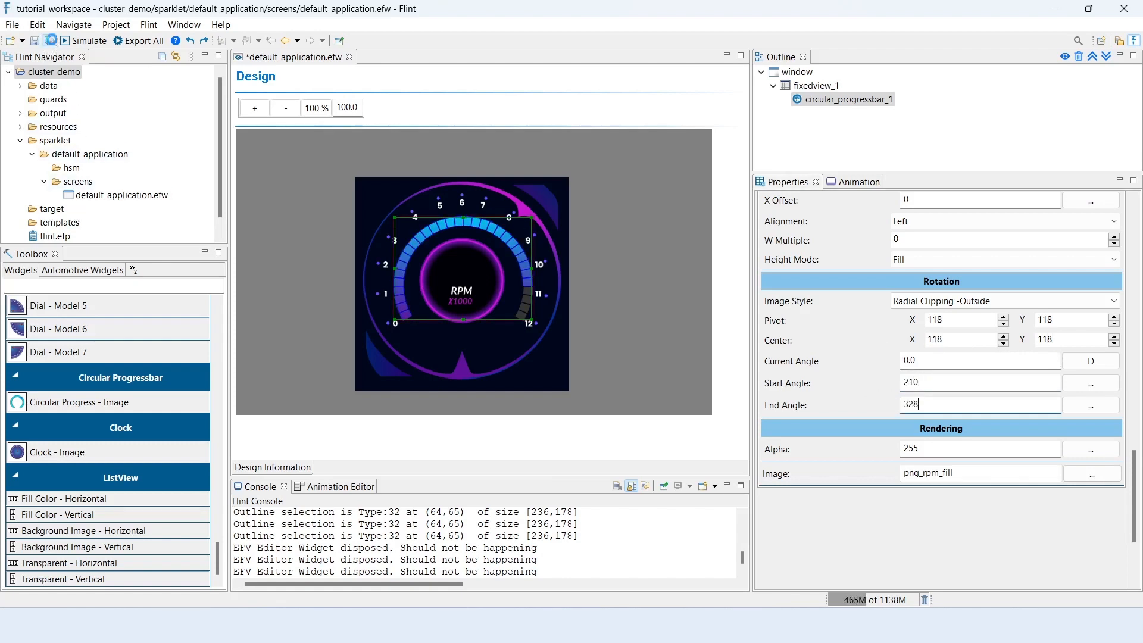
Export the whole cluster_demo project and select Tachometer as the data item in the Sparklet Simulator
click(50, 72)
click(139, 41)
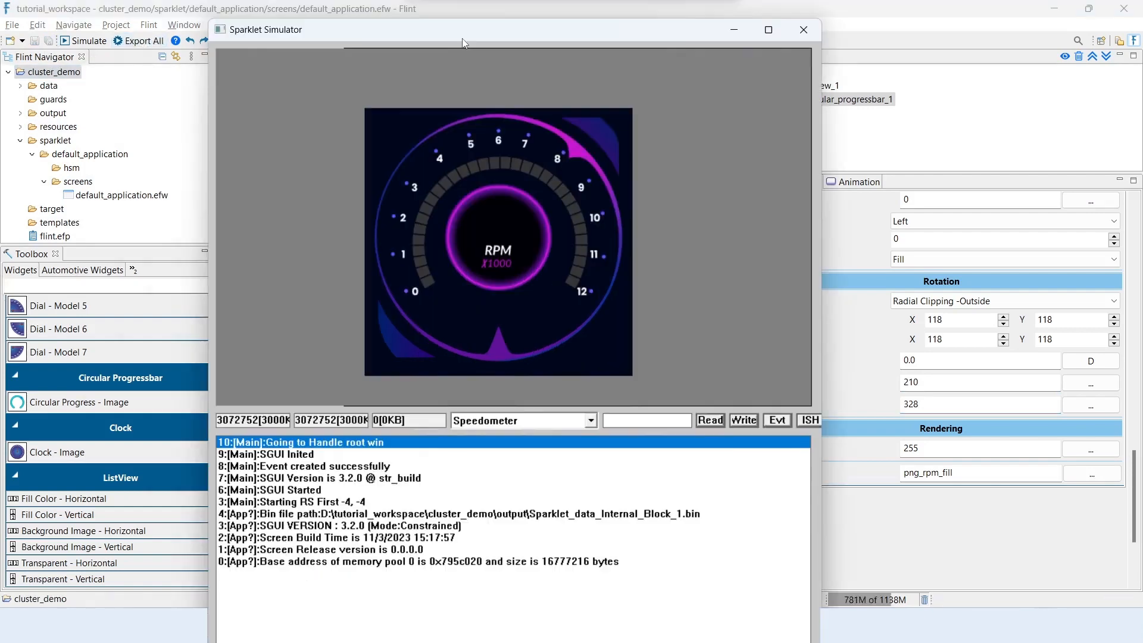
click(591, 420)
click(584, 439)
Test the circular progress bar by writing 2000, 5000, 7000 and 10000 to Tachometer
click(652, 419)
text(2000)
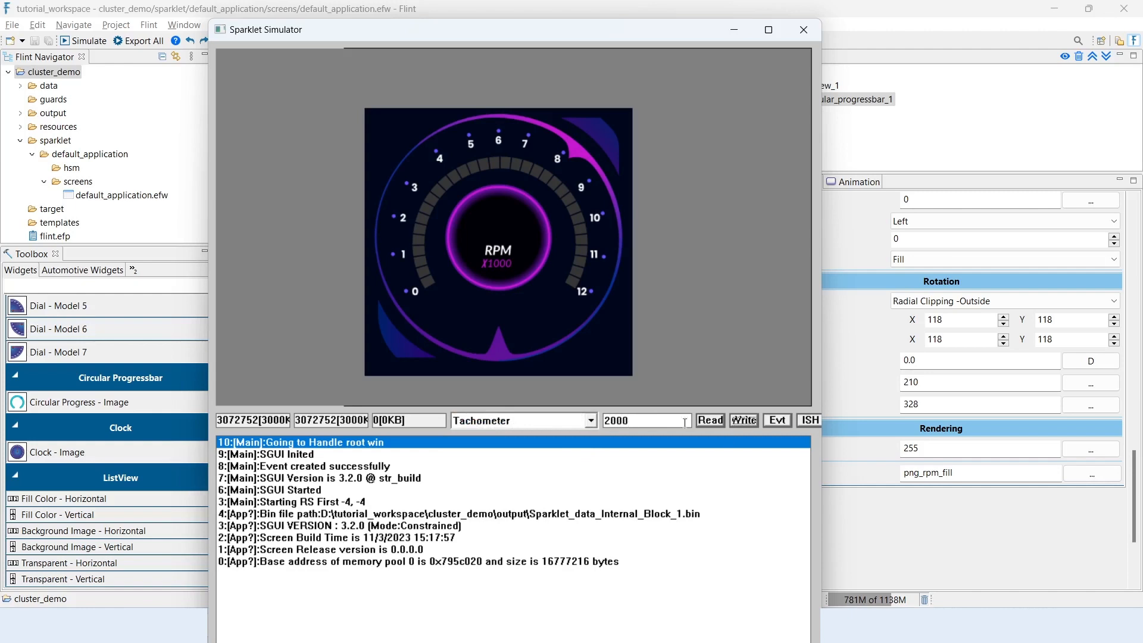
key(Return)
text(5000)
key(Return)
text(7000)
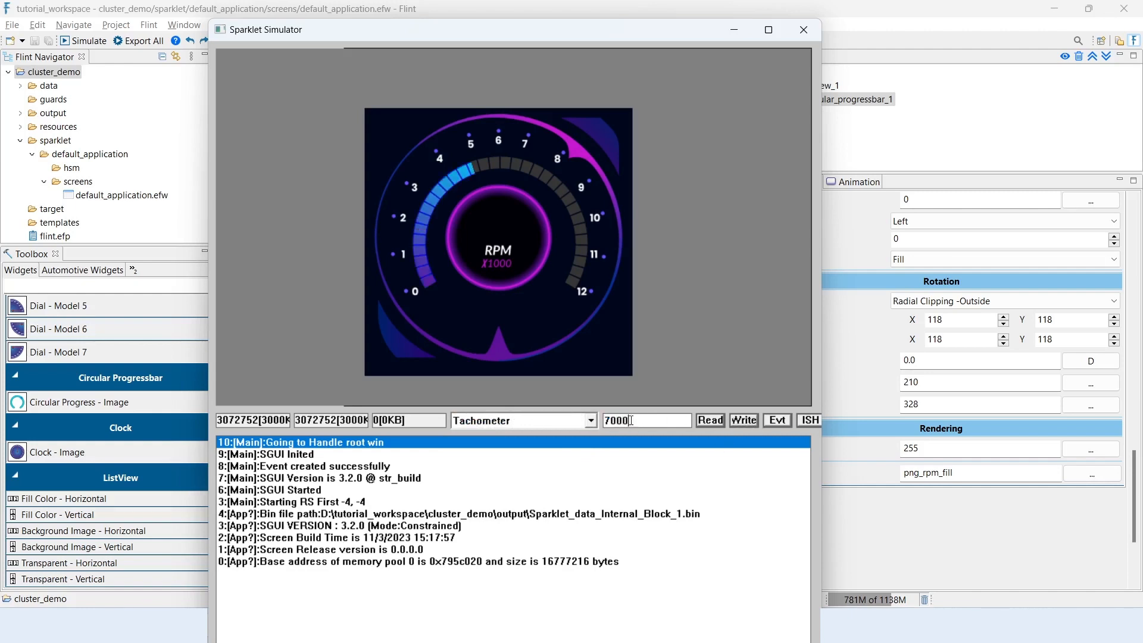
key(Return)
text(10000)
key(Return)
text(12)
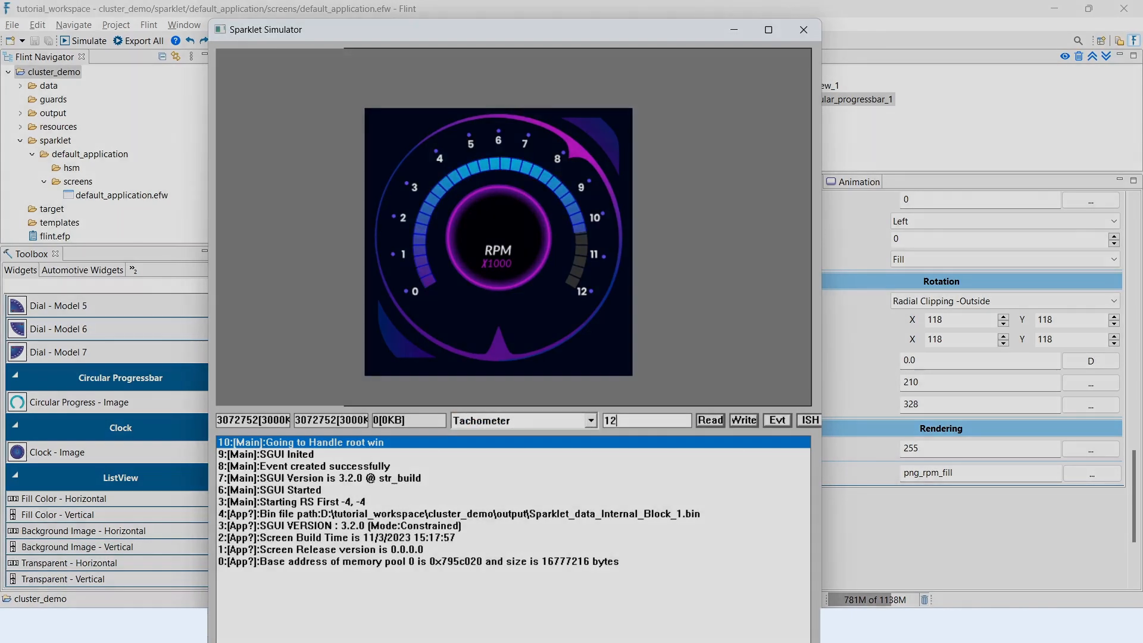